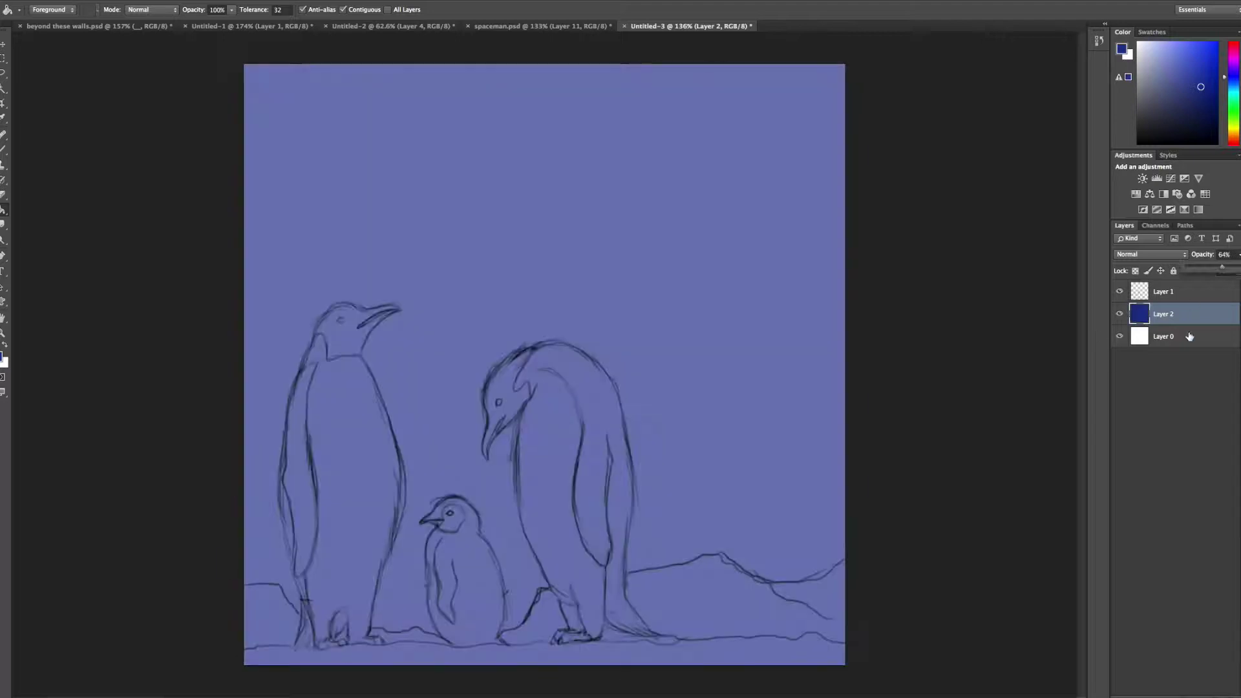
Step: On a new layer, paint the left penguin's back black and clean up stray paint
{"action": "left_click", "coordinate": [728, 305]}
{"action": "left_click_drag", "start_coordinate": [259, 388], "coordinate": [267, 531]}
{"action": "mouse_move", "coordinate": [262, 436]}
{"action": "left_mouse_down"}
{"action": "mouse_move", "coordinate": [247, 508]}
{"action": "mouse_move", "coordinate": [263, 582]}
{"action": "mouse_move", "coordinate": [269, 481]}
{"action": "left_mouse_up"}
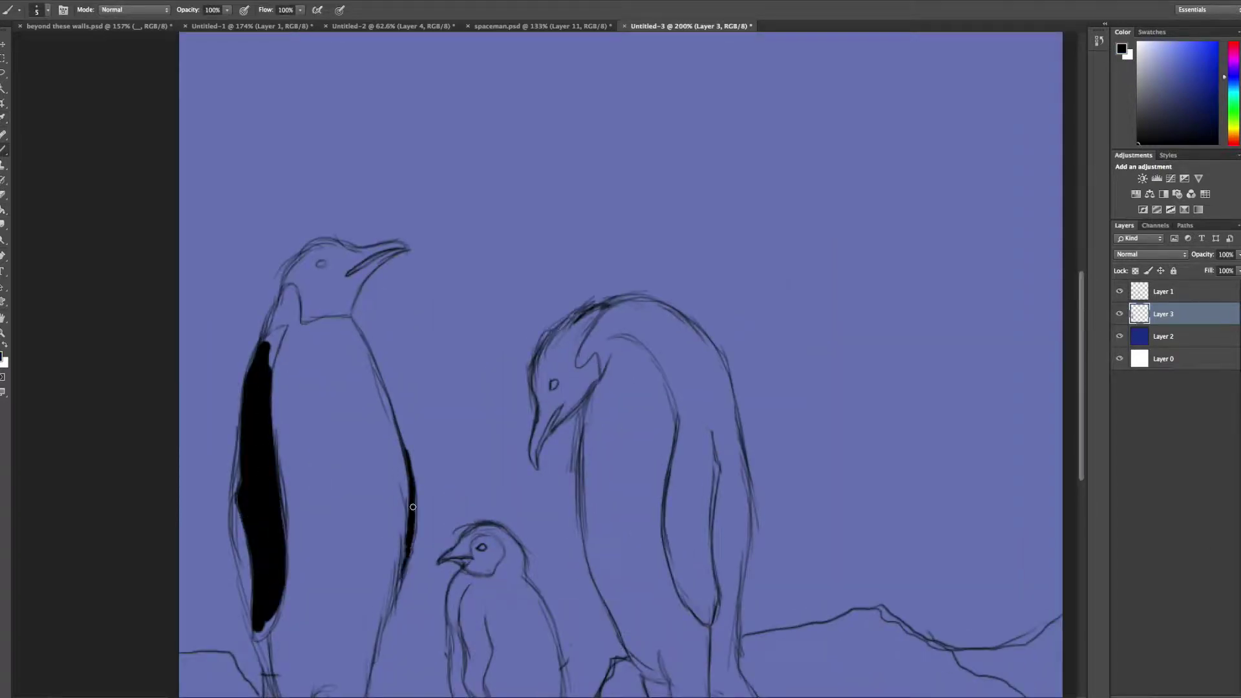
{"action": "left_click_drag", "start_coordinate": [398, 423], "coordinate": [409, 452]}
{"action": "key", "text": "e"}
{"action": "scroll", "coordinate": [408, 453], "scroll_direction": "up", "scroll_amount": 2}
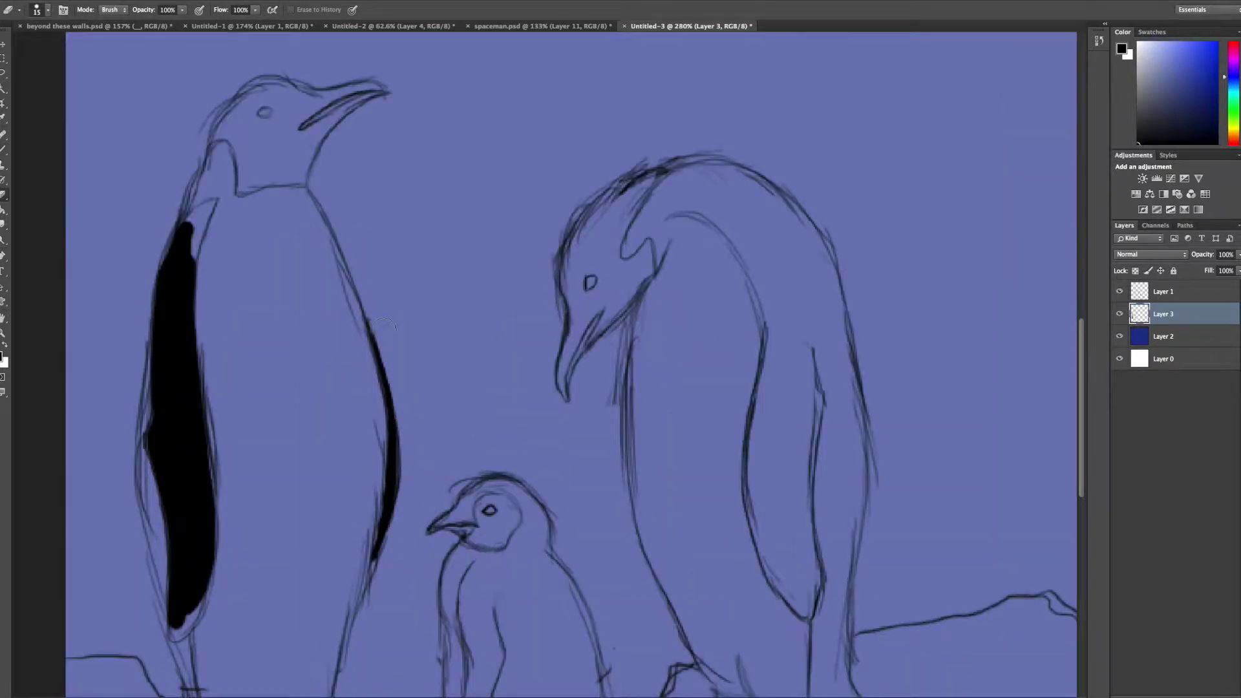
{"action": "key", "text": "ctrl+e"}
{"action": "key", "text": "b"}
Step: Paint the left penguin's flipper, neck, head top and collar black, raising layer opacity
{"action": "left_click_drag", "start_coordinate": [172, 636], "coordinate": [212, 417]}
{"action": "mouse_move", "coordinate": [188, 230]}
{"action": "left_mouse_down"}
{"action": "mouse_move", "coordinate": [215, 201]}
{"action": "mouse_move", "coordinate": [163, 261]}
{"action": "left_mouse_up"}
{"action": "mouse_move", "coordinate": [205, 152]}
{"action": "left_mouse_down"}
{"action": "mouse_move", "coordinate": [318, 94]}
{"action": "mouse_move", "coordinate": [305, 185]}
{"action": "mouse_move", "coordinate": [233, 129]}
{"action": "mouse_move", "coordinate": [297, 168]}
{"action": "mouse_move", "coordinate": [324, 130]}
{"action": "mouse_move", "coordinate": [314, 89]}
{"action": "mouse_move", "coordinate": [284, 130]}
{"action": "mouse_move", "coordinate": [317, 75]}
{"action": "left_mouse_up"}
{"action": "key", "text": "e"}
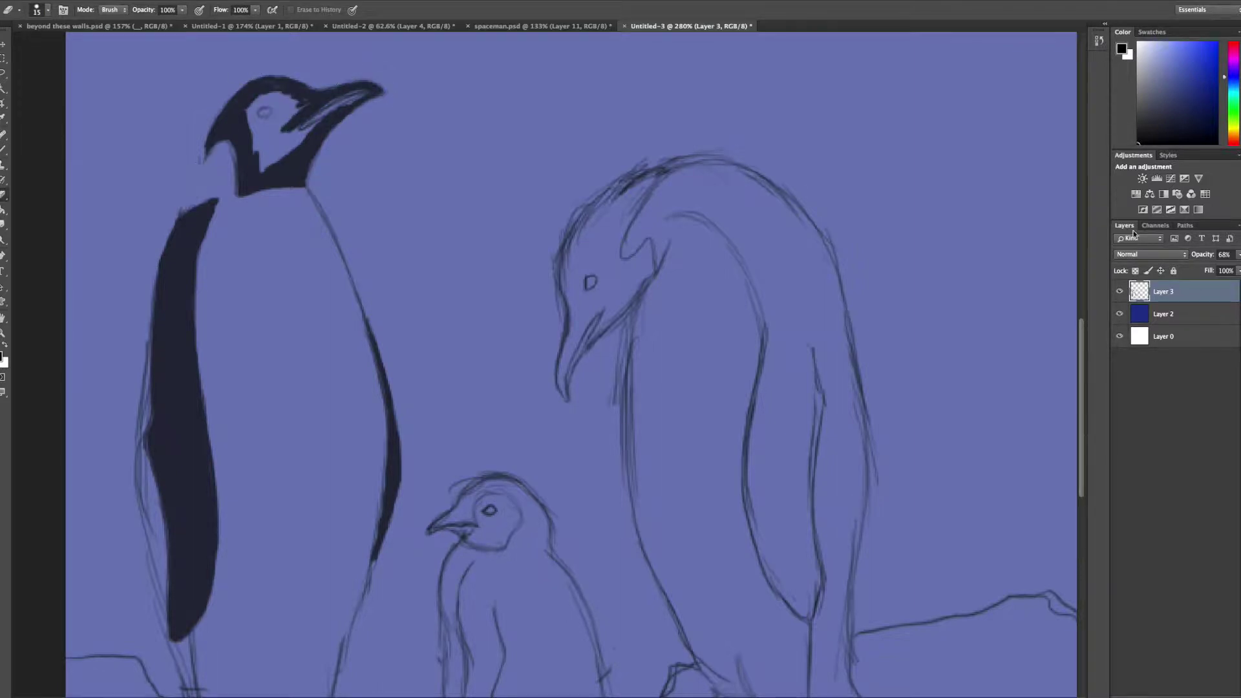
{"action": "left_click_drag", "start_coordinate": [1203, 254], "coordinate": [1212, 254]}
{"action": "left_click", "coordinate": [3, 134]}
{"action": "left_click", "coordinate": [39, 146]}
Step: On a new layer beneath the black, fill the left penguin's chest white down to the feet
{"action": "key", "text": "x"}
{"action": "key", "text": "bracketright"}
{"action": "key", "text": "bracketright"}
{"action": "key", "text": "bracketright"}
{"action": "key", "text": "ctrl+shift+alt+n"}
{"action": "key", "text": "ctrl+bracketleft"}
{"action": "mouse_move", "coordinate": [232, 330]}
{"action": "left_mouse_down"}
{"action": "mouse_move", "coordinate": [240, 453]}
{"action": "mouse_move", "coordinate": [310, 194]}
{"action": "mouse_move", "coordinate": [277, 400]}
{"action": "mouse_move", "coordinate": [246, 181]}
{"action": "mouse_move", "coordinate": [208, 582]}
{"action": "mouse_move", "coordinate": [291, 200]}
{"action": "mouse_move", "coordinate": [349, 517]}
{"action": "left_mouse_up"}
{"action": "scroll", "coordinate": [366, 372], "scroll_direction": "down", "scroll_amount": 3}
{"action": "left_click_drag", "start_coordinate": [366, 371], "coordinate": [259, 602]}
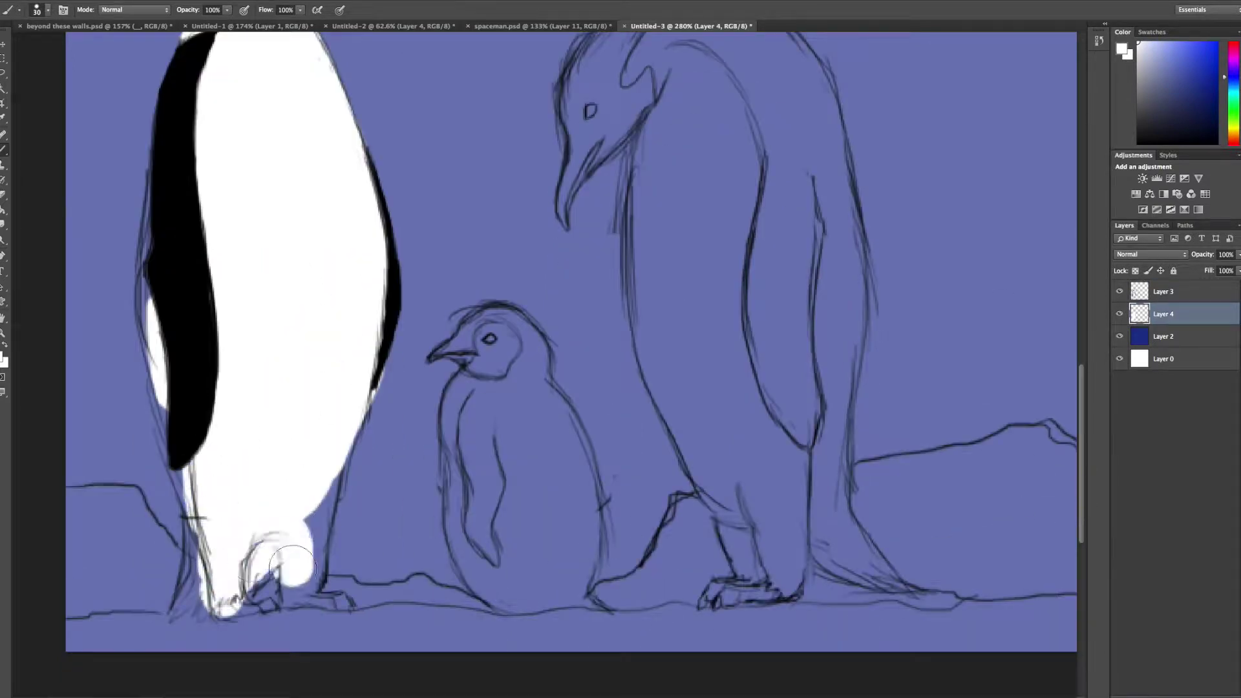
{"action": "left_click_drag", "start_coordinate": [311, 452], "coordinate": [323, 595]}
Step: Erase the white fill spilling past the penguin's outline
{"action": "key", "text": "e"}
{"action": "left_click_drag", "start_coordinate": [375, 368], "coordinate": [372, 414]}
{"action": "left_click_drag", "start_coordinate": [155, 297], "coordinate": [158, 414]}
{"action": "key", "text": "alt+bracketright"}
{"action": "scroll", "coordinate": [362, 443], "scroll_direction": "up", "scroll_amount": 3}
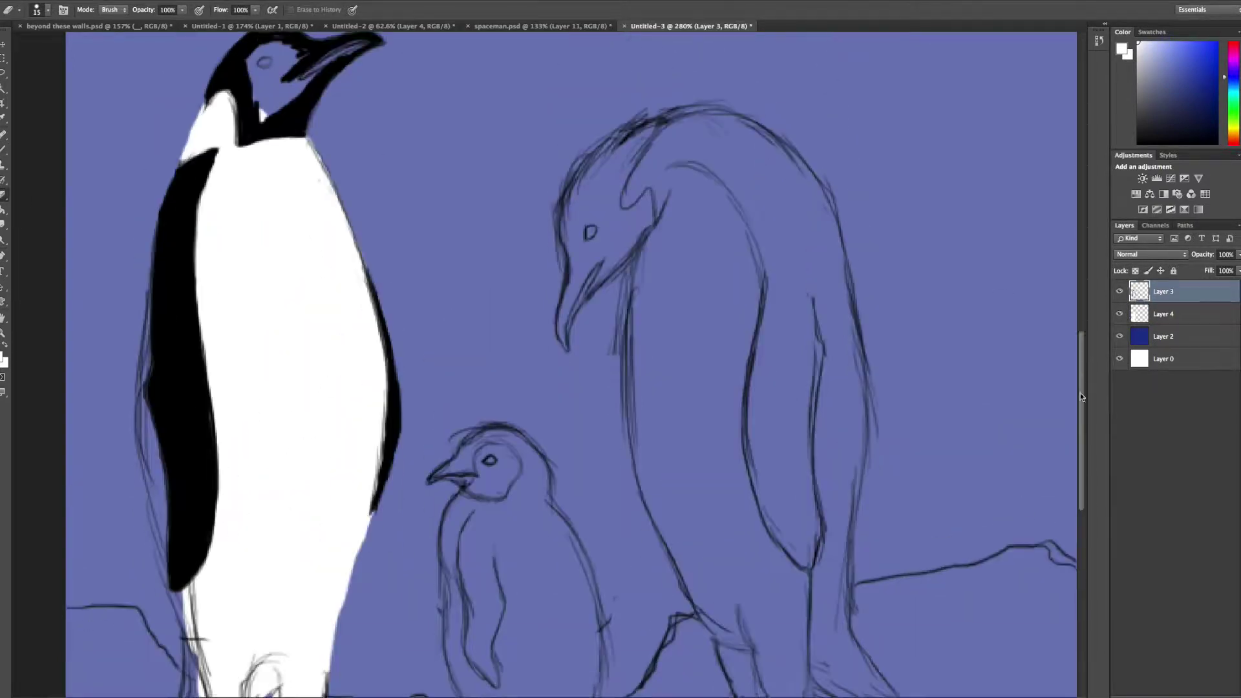
Step: With black paint on the upper layer, touch up the head top and feet
{"action": "key", "text": "b"}
{"action": "left_click", "coordinate": [4, 357]}
{"action": "left_click", "coordinate": [469, 505]}
{"action": "left_click", "coordinate": [726, 307]}
{"action": "mouse_move", "coordinate": [278, 142]}
{"action": "left_mouse_down"}
{"action": "mouse_move", "coordinate": [300, 79]}
{"action": "mouse_move", "coordinate": [285, 87]}
{"action": "left_mouse_up"}
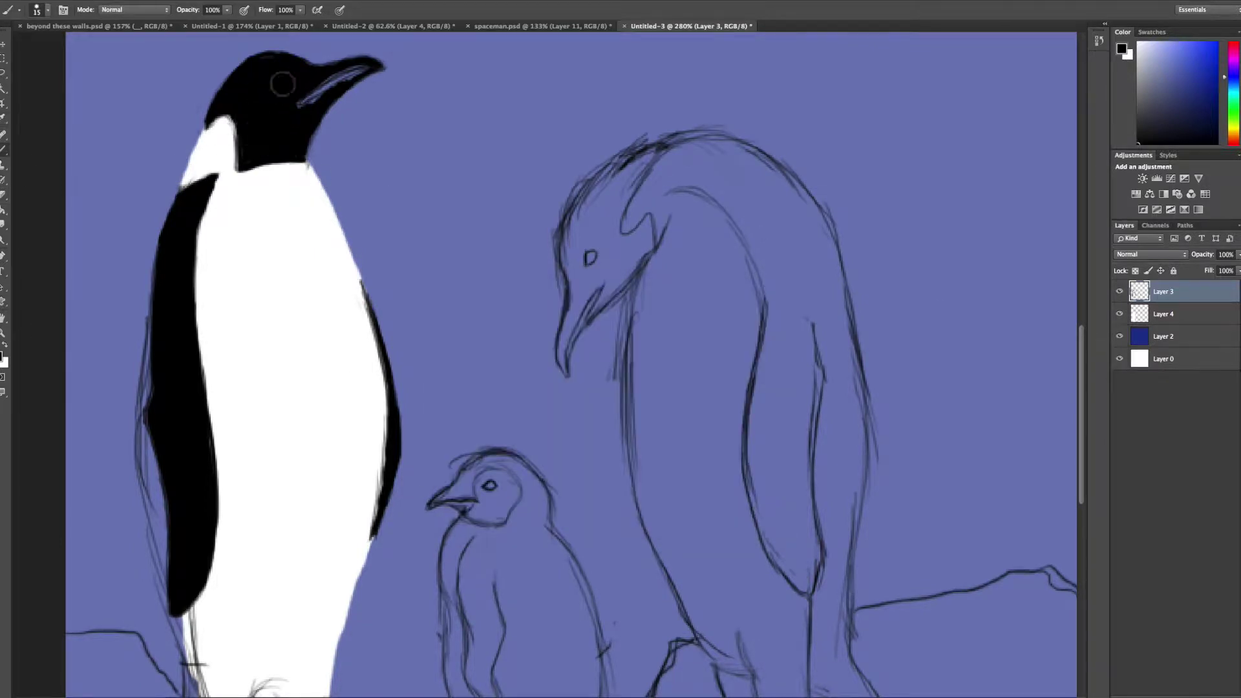
{"action": "scroll", "coordinate": [175, 442], "scroll_direction": "down", "scroll_amount": 2}
{"action": "mouse_move", "coordinate": [197, 585]}
{"action": "left_mouse_down"}
{"action": "mouse_move", "coordinate": [203, 631]}
{"action": "mouse_move", "coordinate": [185, 644]}
{"action": "left_mouse_up"}
{"action": "key", "text": "bracketleft"}
{"action": "key", "text": "bracketleft"}
{"action": "key", "text": "bracketleft"}
Step: Check emperor penguin reference photos in the browser, enlarging one
{"action": "key", "text": "alt+Tab"}
{"action": "left_click", "coordinate": [213, 111]}
{"action": "scroll", "coordinate": [402, 463], "scroll_direction": "down", "scroll_amount": 3}
{"action": "scroll", "coordinate": [402, 466], "scroll_direction": "down", "scroll_amount": 5}
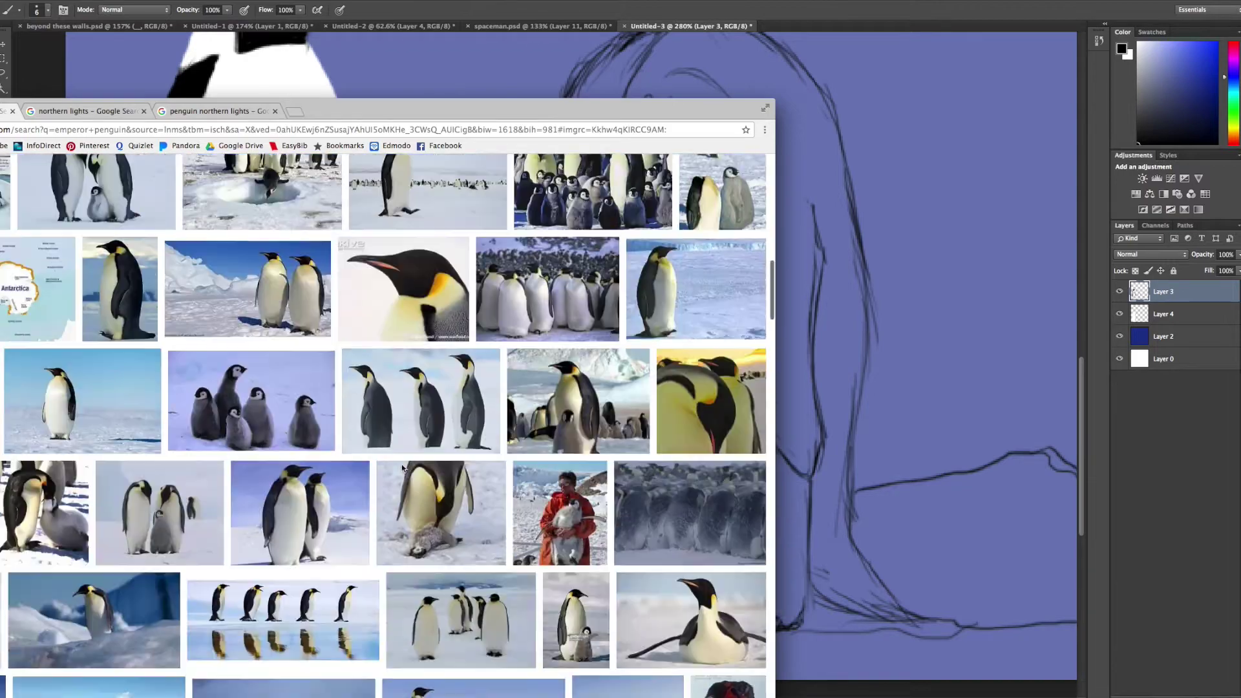
{"action": "scroll", "coordinate": [401, 466], "scroll_direction": "down", "scroll_amount": 5}
{"action": "scroll", "coordinate": [104, 534], "scroll_direction": "up", "scroll_amount": 10}
{"action": "left_click", "coordinate": [104, 533]}
{"action": "key", "text": "alt+Tab"}
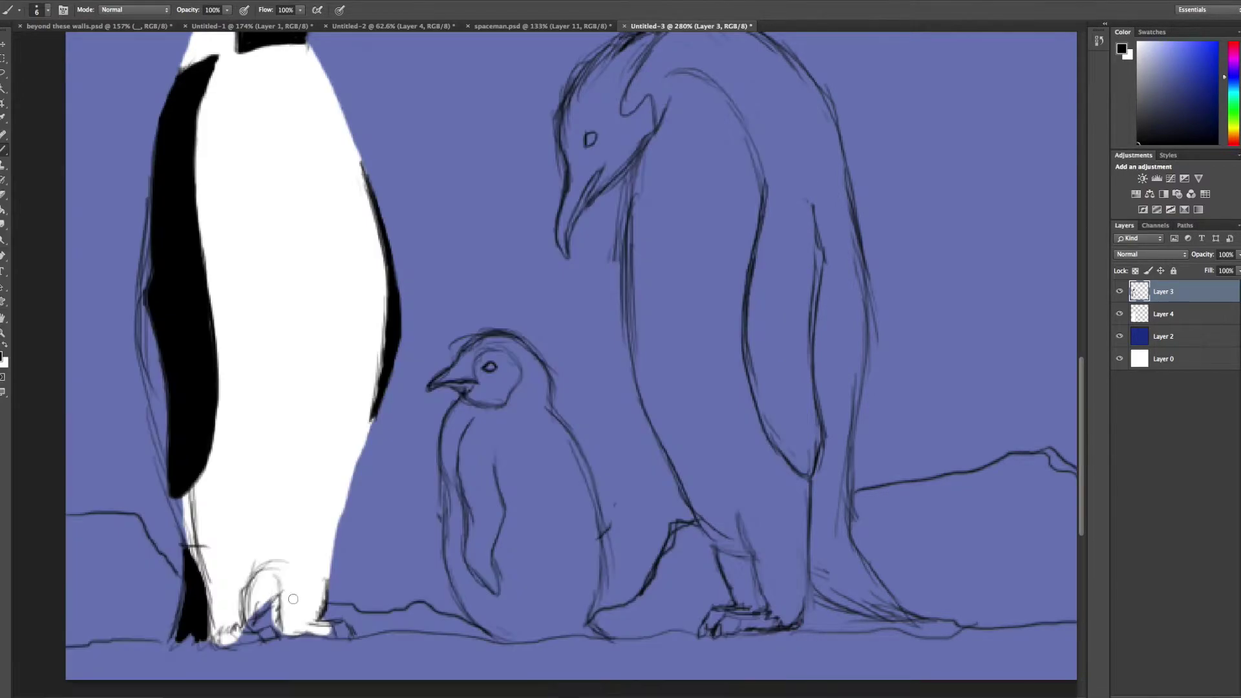
Step: Darken the feet and smudge-blend the left penguin's flipper, feet, neck and shoulder
{"action": "mouse_move", "coordinate": [262, 601]}
{"action": "left_mouse_down"}
{"action": "mouse_move", "coordinate": [284, 621]}
{"action": "mouse_move", "coordinate": [343, 630]}
{"action": "left_mouse_up"}
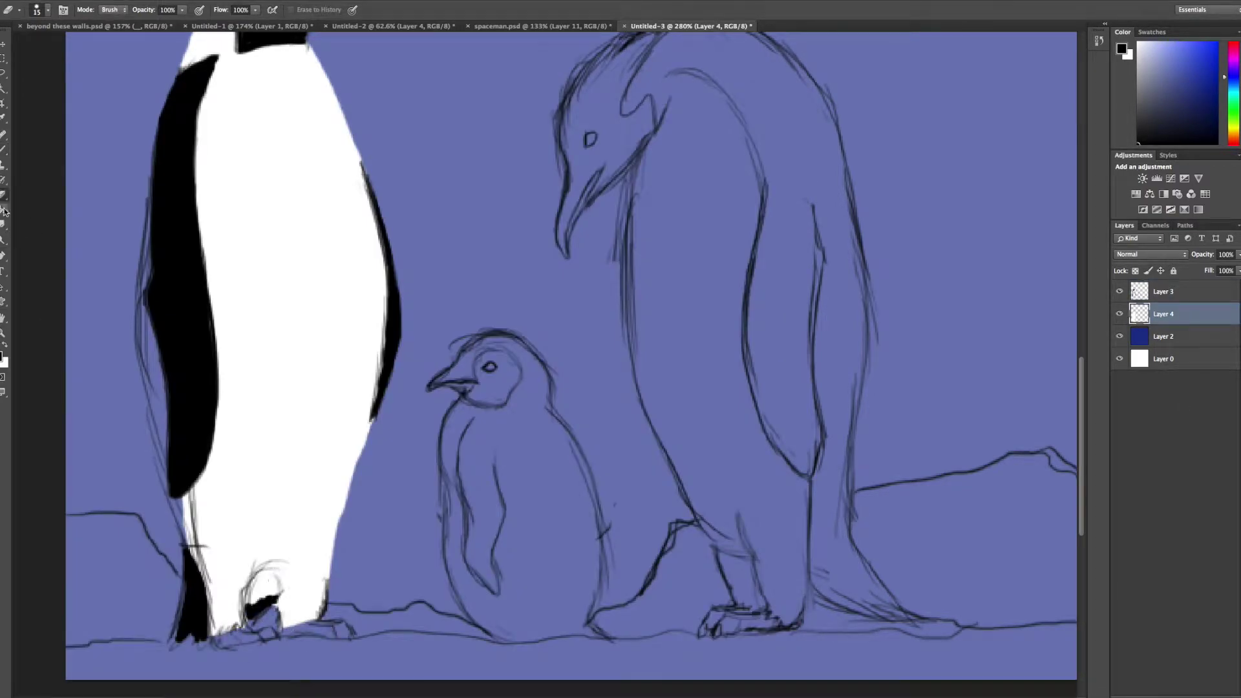
{"action": "left_click", "coordinate": [3, 224]}
{"action": "left_click_drag", "start_coordinate": [205, 305], "coordinate": [201, 478]}
{"action": "left_click_drag", "start_coordinate": [240, 615], "coordinate": [271, 578]}
{"action": "left_click_drag", "start_coordinate": [187, 621], "coordinate": [169, 645]}
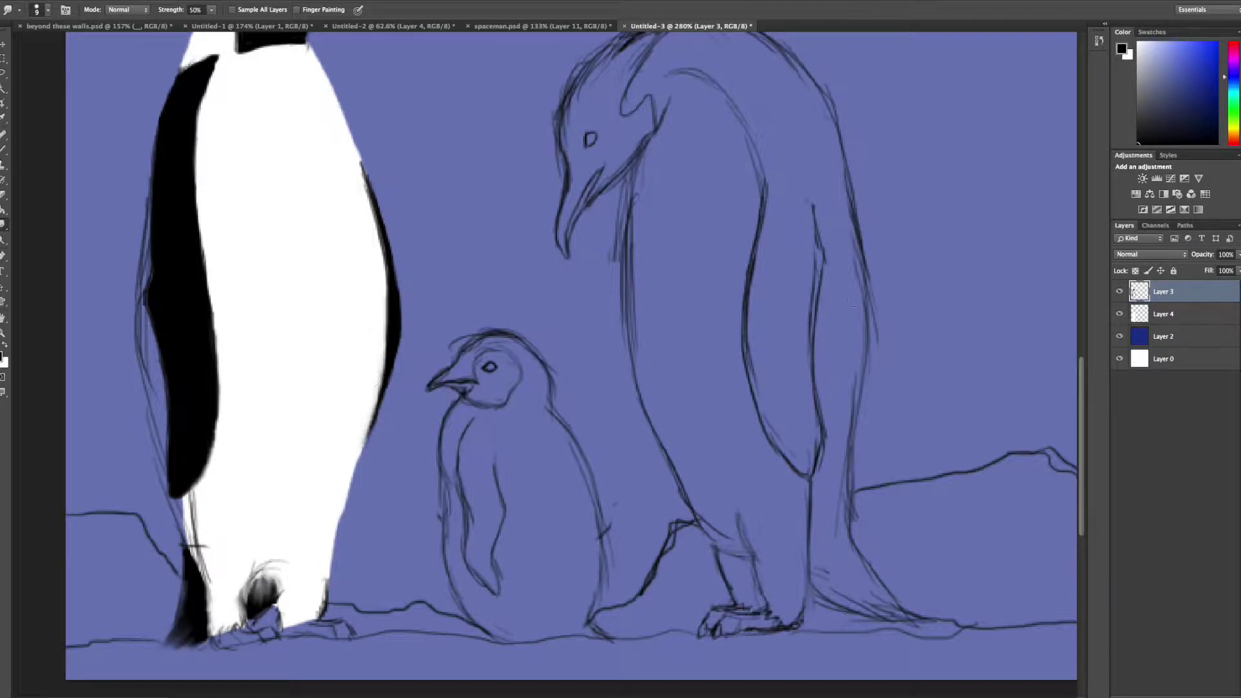
{"action": "scroll", "coordinate": [402, 258], "scroll_direction": "up", "scroll_amount": 4}
{"action": "mouse_move", "coordinate": [322, 166]}
{"action": "left_mouse_down"}
{"action": "mouse_move", "coordinate": [241, 172]}
{"action": "mouse_move", "coordinate": [316, 157]}
{"action": "mouse_move", "coordinate": [301, 171]}
{"action": "left_mouse_up"}
{"action": "left_click_drag", "start_coordinate": [186, 192], "coordinate": [206, 178]}
{"action": "left_click_drag", "start_coordinate": [208, 136], "coordinate": [198, 200]}
Step: Paint a white highlight along the flipper edge on Layer 4
{"action": "left_click", "coordinate": [3, 150]}
{"action": "mouse_move", "coordinate": [152, 446]}
{"action": "left_mouse_down"}
{"action": "mouse_move", "coordinate": [161, 566]}
{"action": "mouse_move", "coordinate": [188, 500]}
{"action": "mouse_move", "coordinate": [155, 404]}
{"action": "mouse_move", "coordinate": [155, 352]}
{"action": "left_mouse_up"}
{"action": "scroll", "coordinate": [161, 569], "scroll_direction": "down", "scroll_amount": 3}
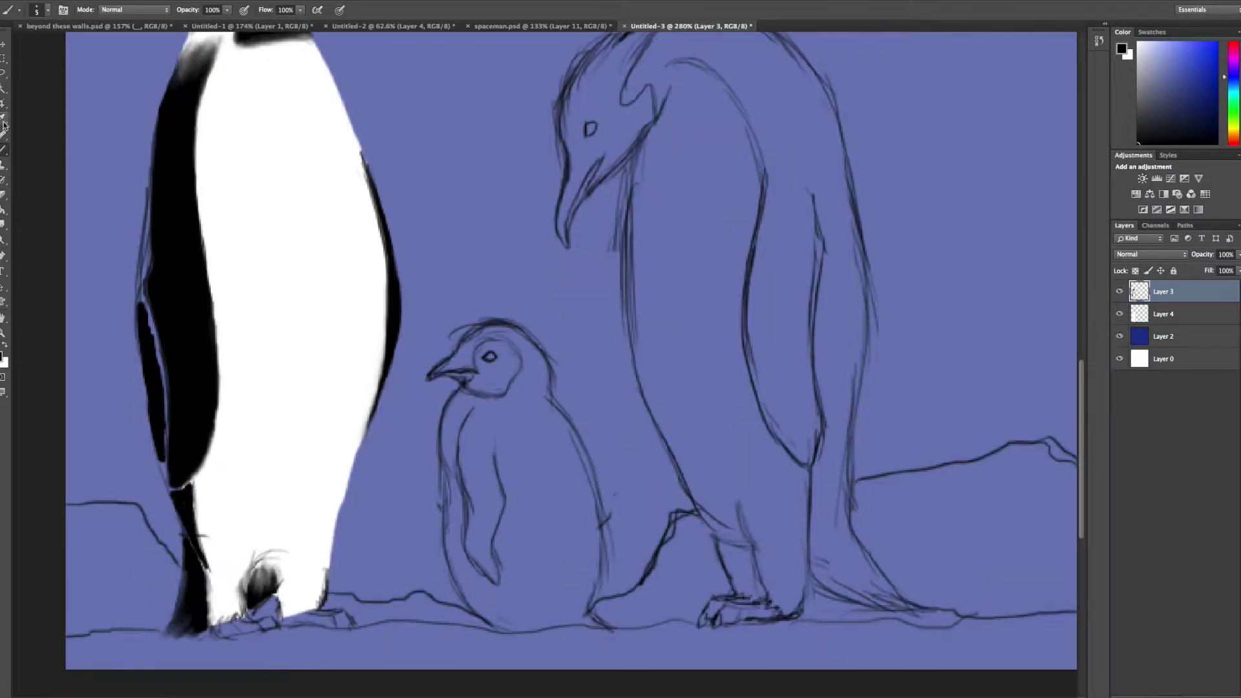
{"action": "key", "text": "x"}
{"action": "key", "text": "alt+["}
{"action": "mouse_move", "coordinate": [144, 291]}
{"action": "left_mouse_down"}
{"action": "mouse_move", "coordinate": [172, 488]}
{"action": "mouse_move", "coordinate": [148, 214]}
{"action": "left_mouse_up"}
{"action": "key", "text": "alt+]"}
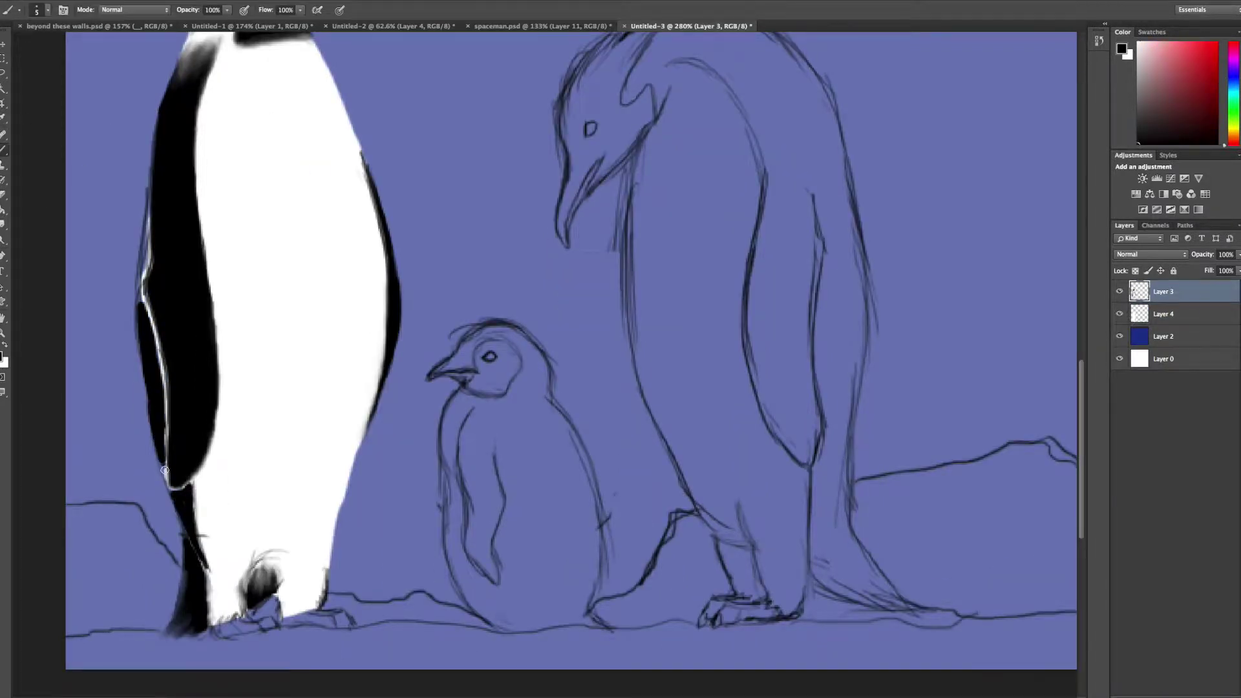
Step: Darken the flipper edge and paint dark shadow at the penguin's feet on Layer 3
{"action": "left_click_drag", "start_coordinate": [135, 319], "coordinate": [147, 244]}
{"action": "scroll", "coordinate": [138, 388], "scroll_direction": "up", "scroll_amount": 2}
{"action": "key", "text": "]"}
{"action": "left_click_drag", "start_coordinate": [285, 679], "coordinate": [240, 685]}
{"action": "left_click_drag", "start_coordinate": [323, 675], "coordinate": [381, 672]}
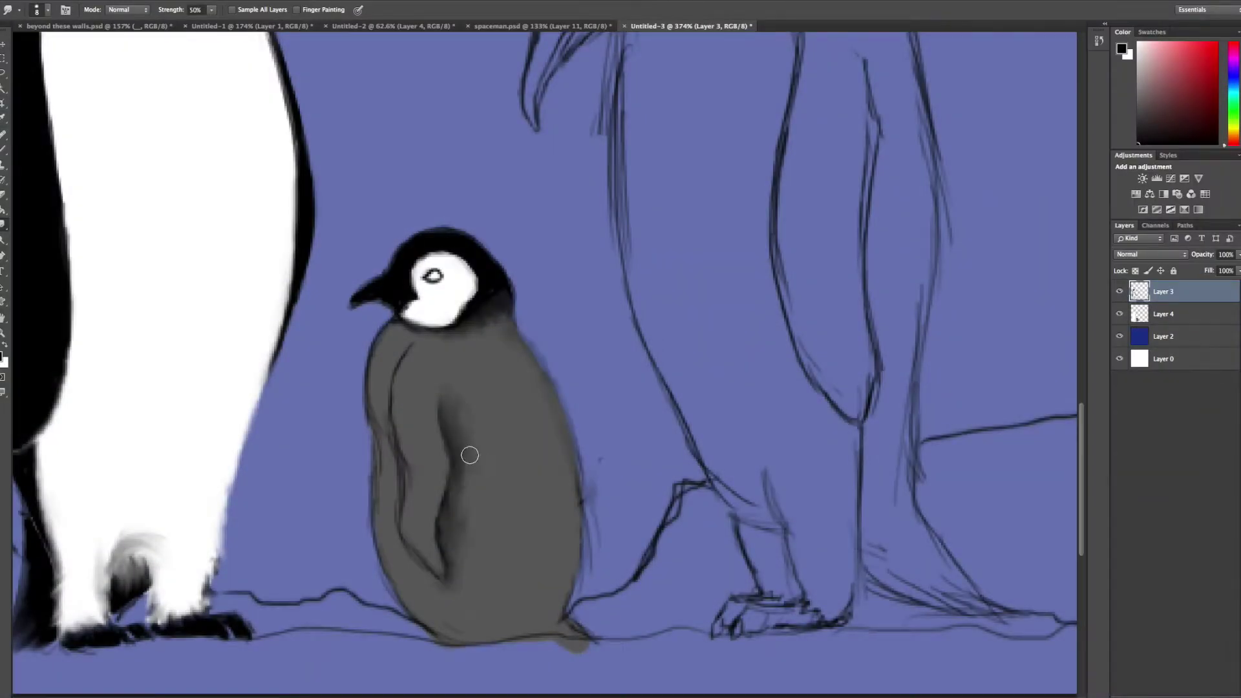
Step: Smudge the chick's flipper shading, dark head feathers and left body edge
{"action": "left_click_drag", "start_coordinate": [470, 456], "coordinate": [415, 548]}
{"action": "key", "text": "alt+bracketleft"}
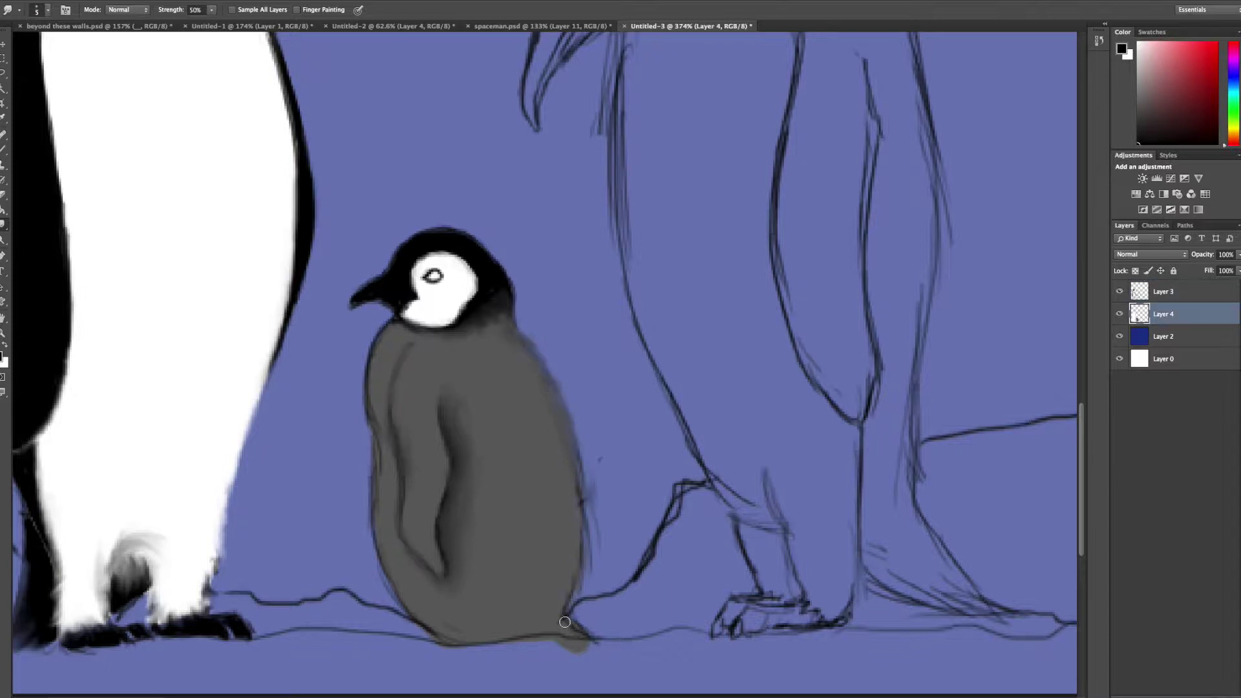
{"action": "key", "text": "alt+bracketright"}
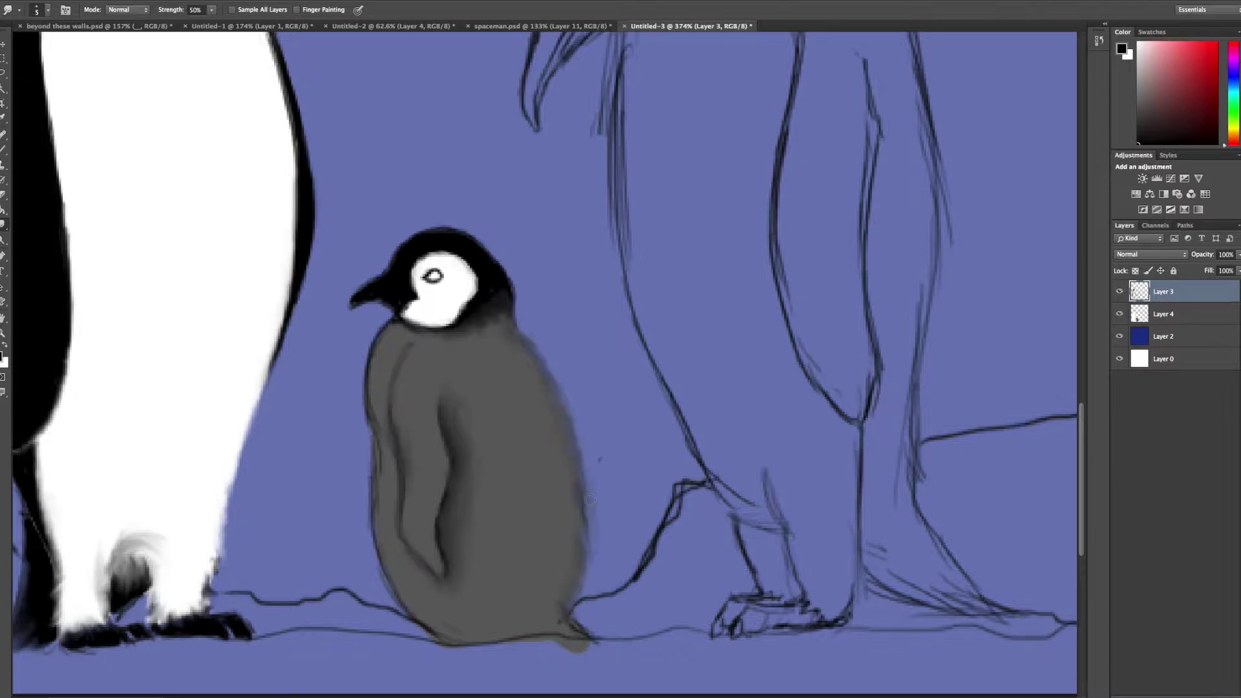
{"action": "left_click_drag", "start_coordinate": [518, 318], "coordinate": [492, 258]}
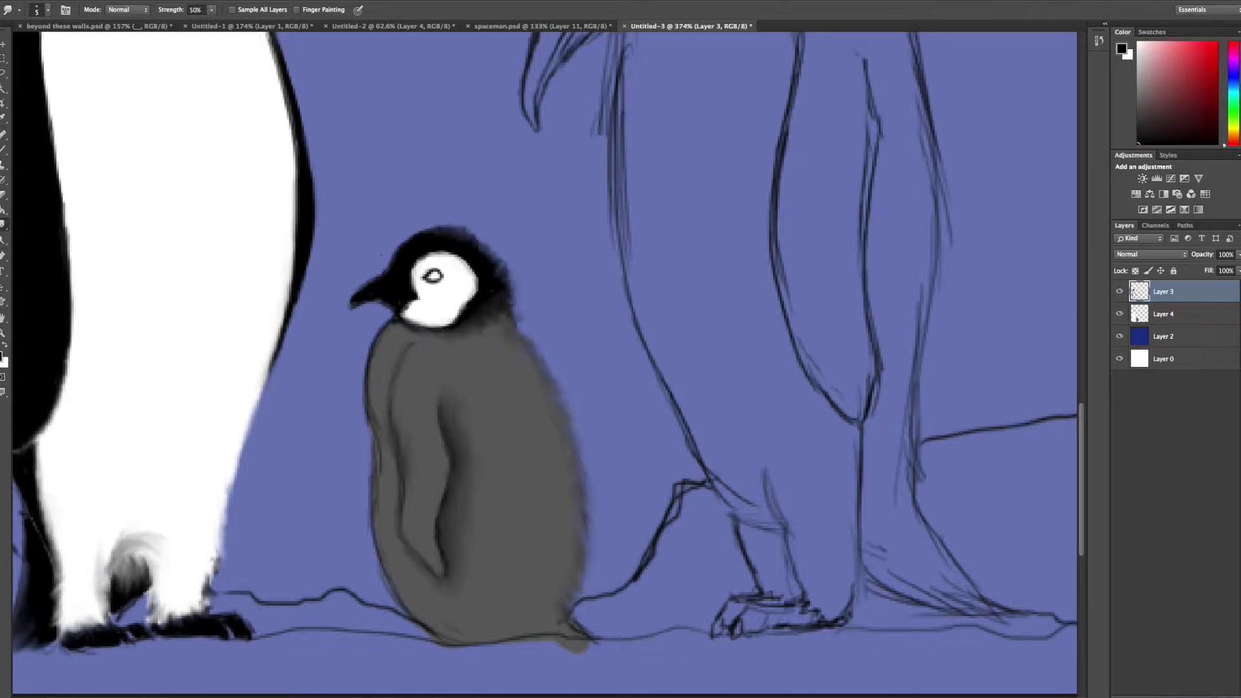
{"action": "key", "text": "alt+bracketleft"}
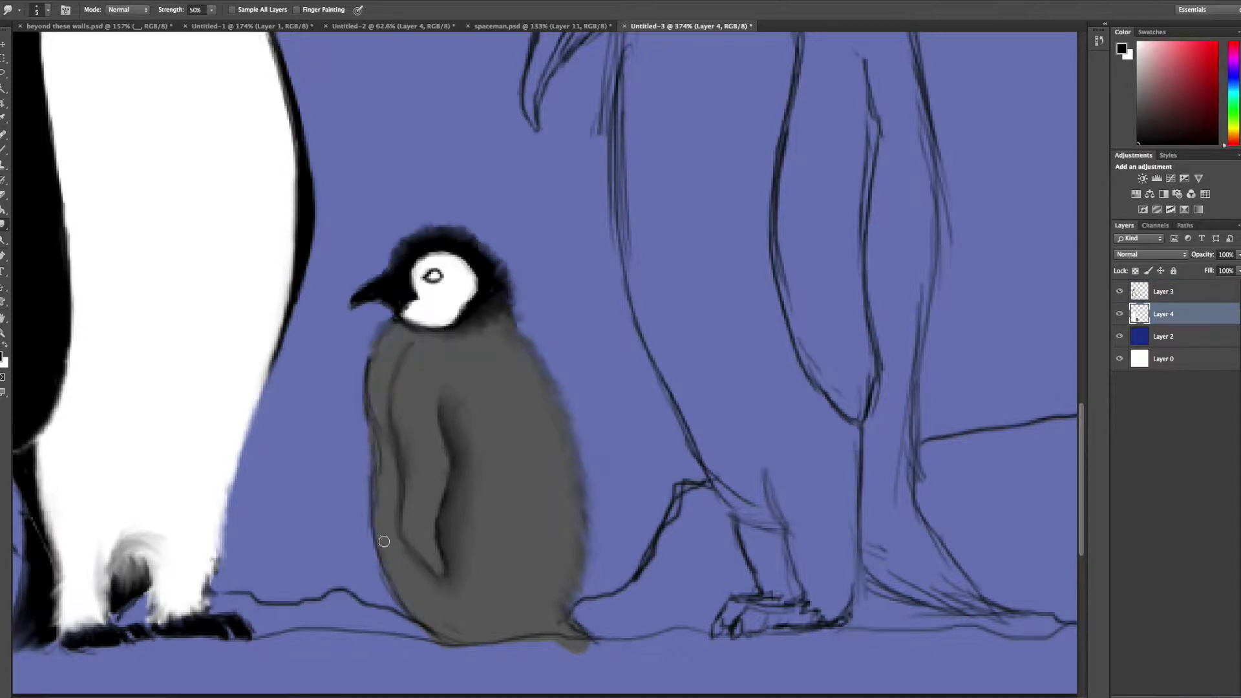
{"action": "key", "text": "alt+bracketright"}
{"action": "left_click_drag", "start_coordinate": [374, 355], "coordinate": [381, 423]}
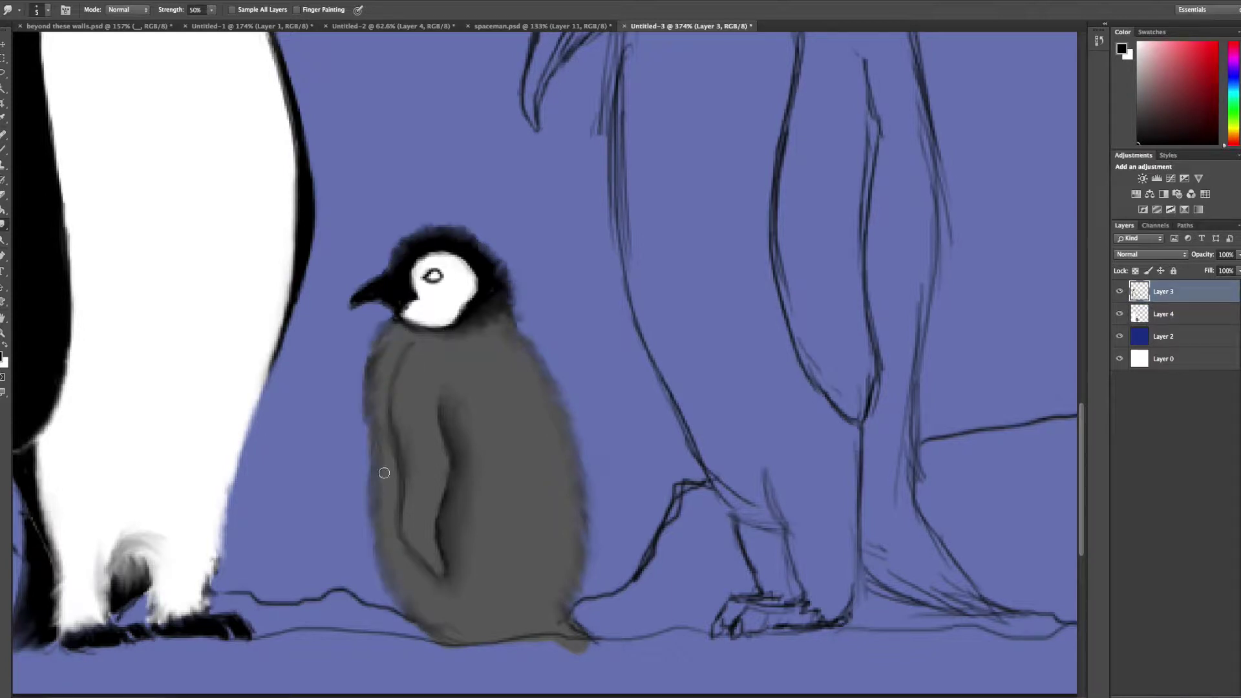
Step: Sketch the chick's flipper lines and smudge them soft
{"action": "key", "text": "b"}
{"action": "mouse_move", "coordinate": [492, 369]}
{"action": "left_mouse_down"}
{"action": "mouse_move", "coordinate": [465, 452]}
{"action": "mouse_move", "coordinate": [475, 621]}
{"action": "left_mouse_up"}
{"action": "left_click_drag", "start_coordinate": [395, 472], "coordinate": [452, 615]}
{"action": "key", "text": "r"}
{"action": "left_click_drag", "start_coordinate": [481, 369], "coordinate": [509, 430]}
{"action": "left_click_drag", "start_coordinate": [483, 495], "coordinate": [490, 543]}
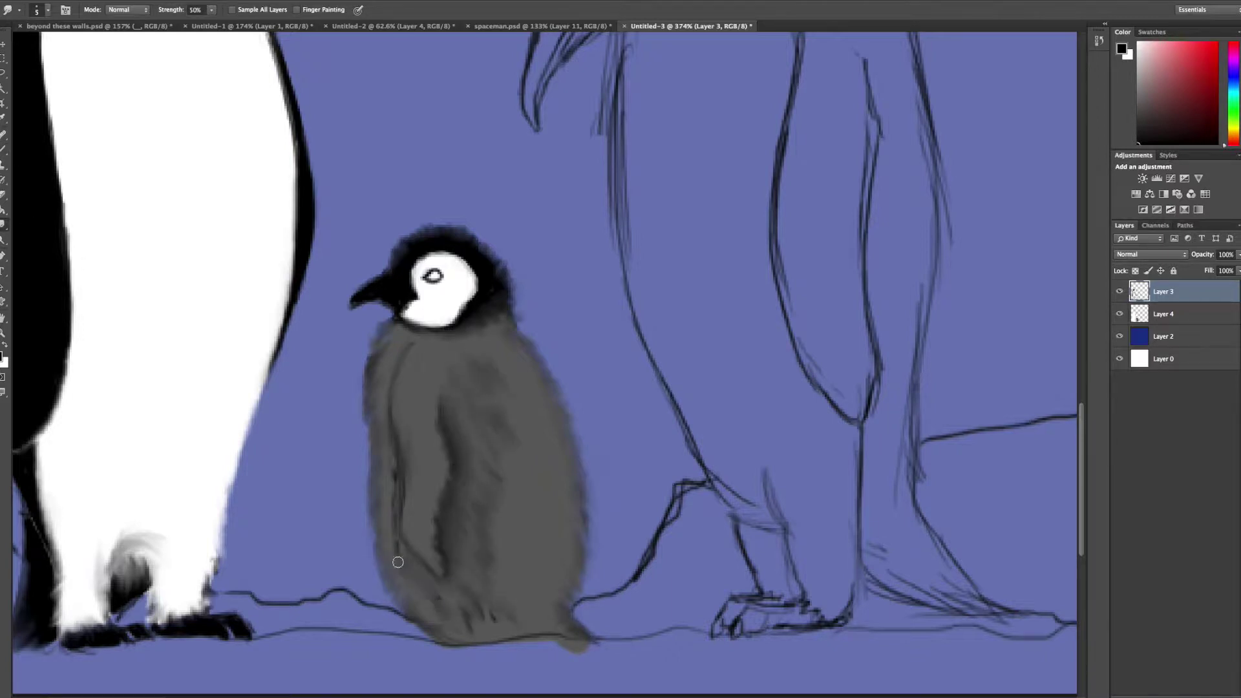
Step: Hatch dark feather strokes across the chick's chest and belly, then soften them
{"action": "key", "text": "b"}
{"action": "left_click_drag", "start_coordinate": [556, 491], "coordinate": [518, 582]}
{"action": "left_click_drag", "start_coordinate": [452, 349], "coordinate": [546, 447]}
{"action": "key", "text": "r"}
{"action": "left_click_drag", "start_coordinate": [524, 388], "coordinate": [506, 345]}
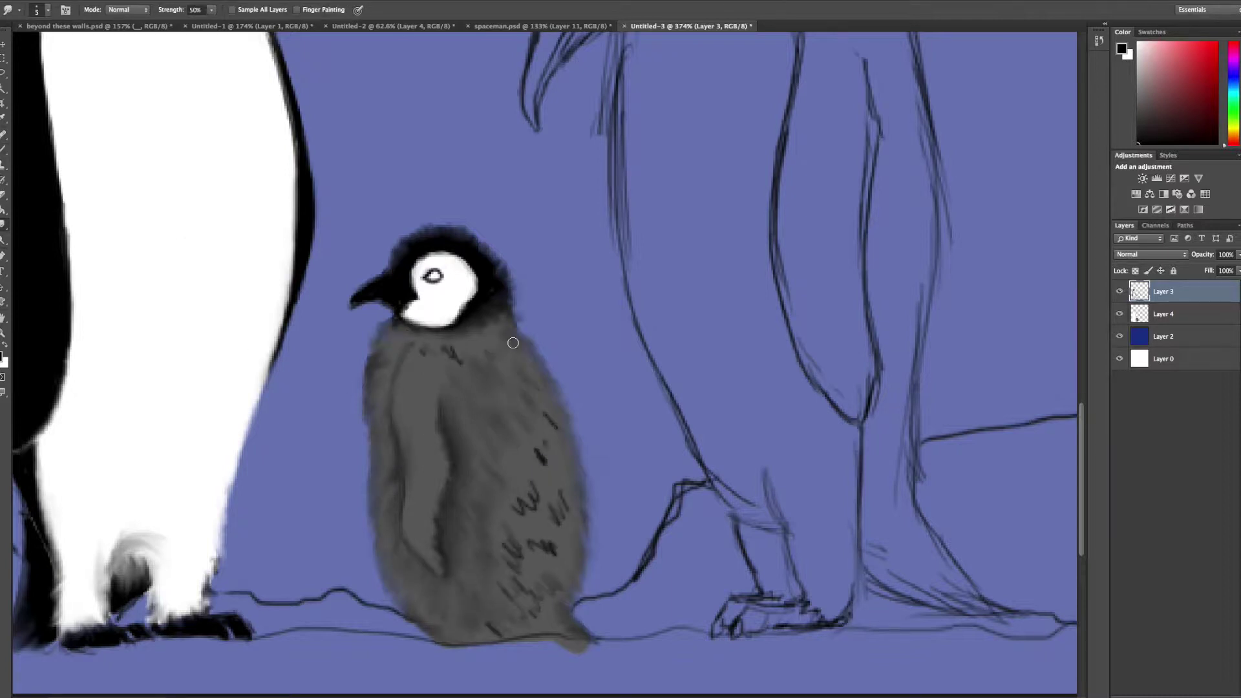
{"action": "left_click_drag", "start_coordinate": [544, 389], "coordinate": [560, 505]}
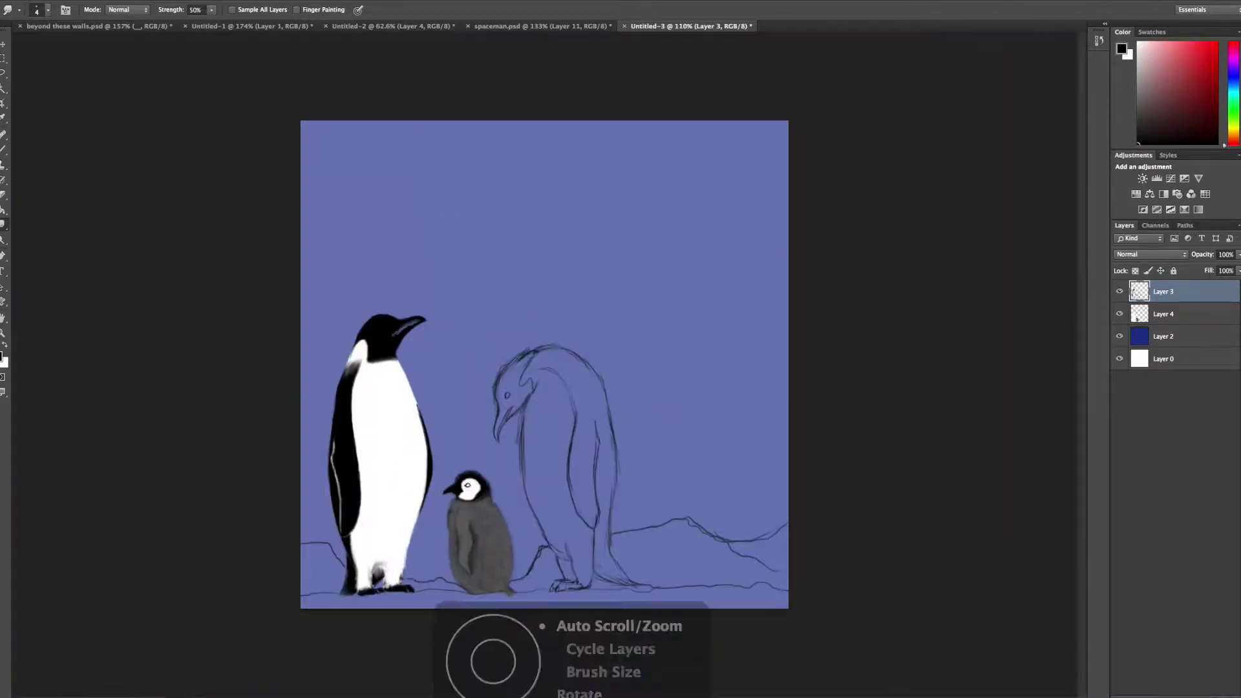
{"action": "left_click_drag", "start_coordinate": [515, 423], "coordinate": [485, 665]}
Step: Smudge the chick's cheek area darker
{"action": "key", "text": "b"}
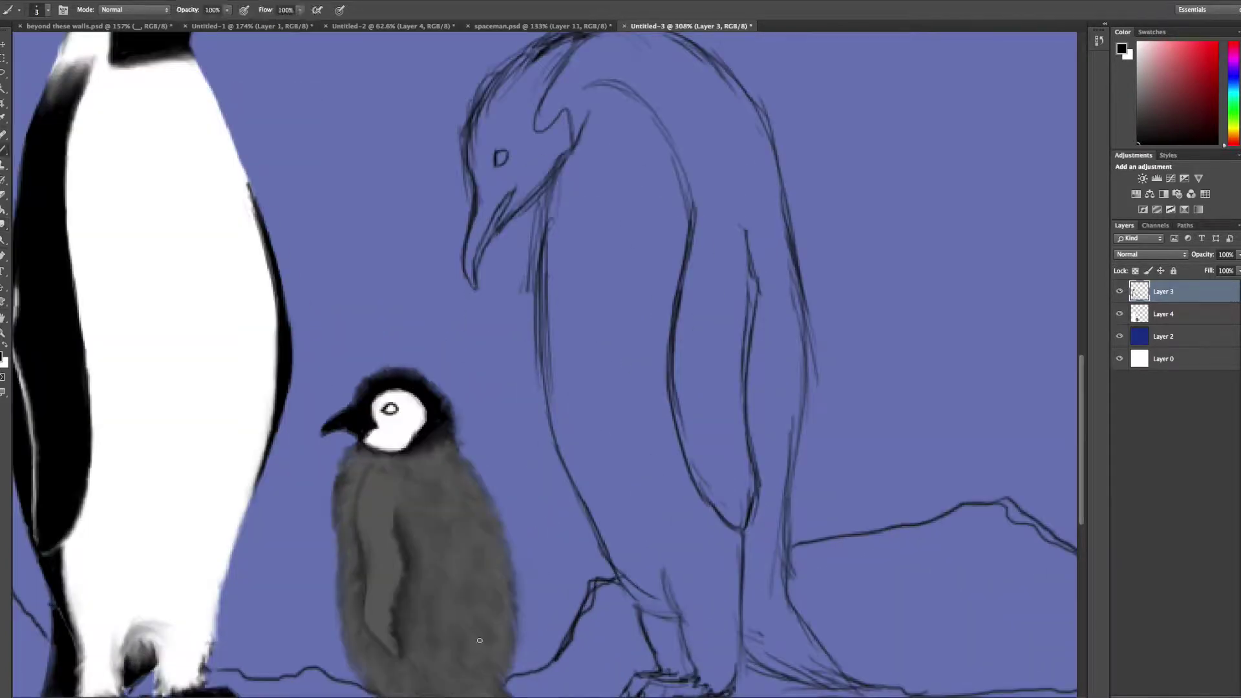
{"action": "key", "text": "r"}
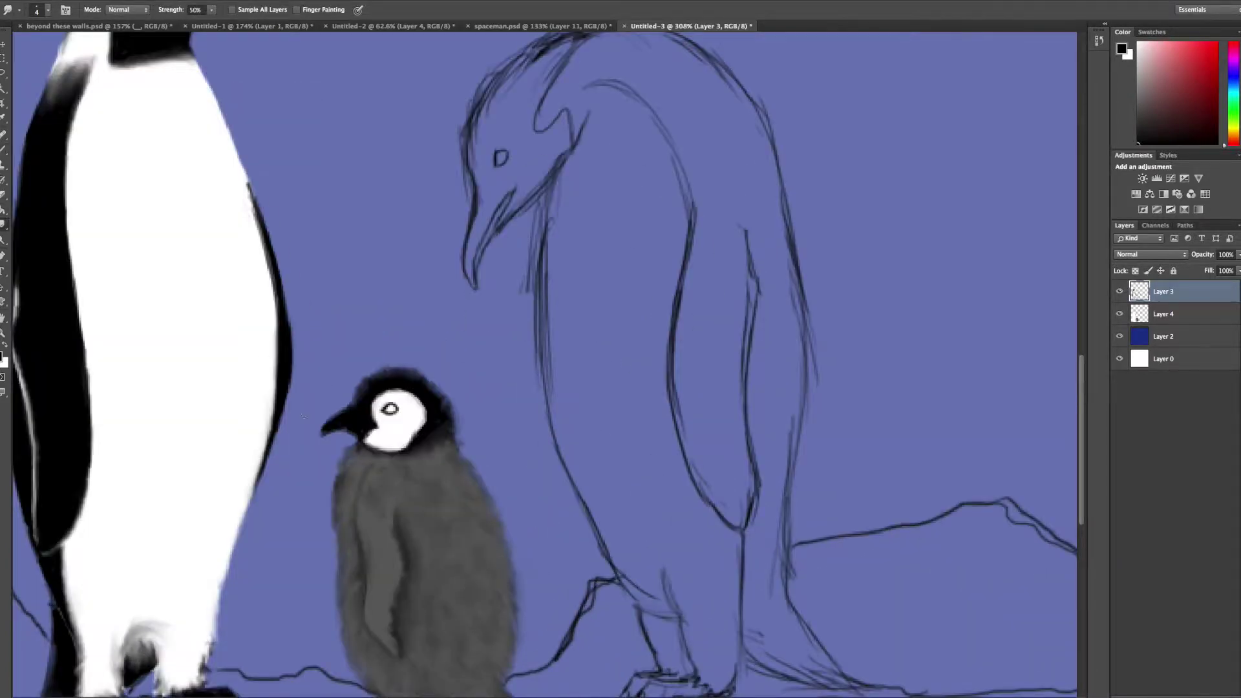
{"action": "scroll", "coordinate": [388, 431], "scroll_direction": "up", "scroll_amount": 3}
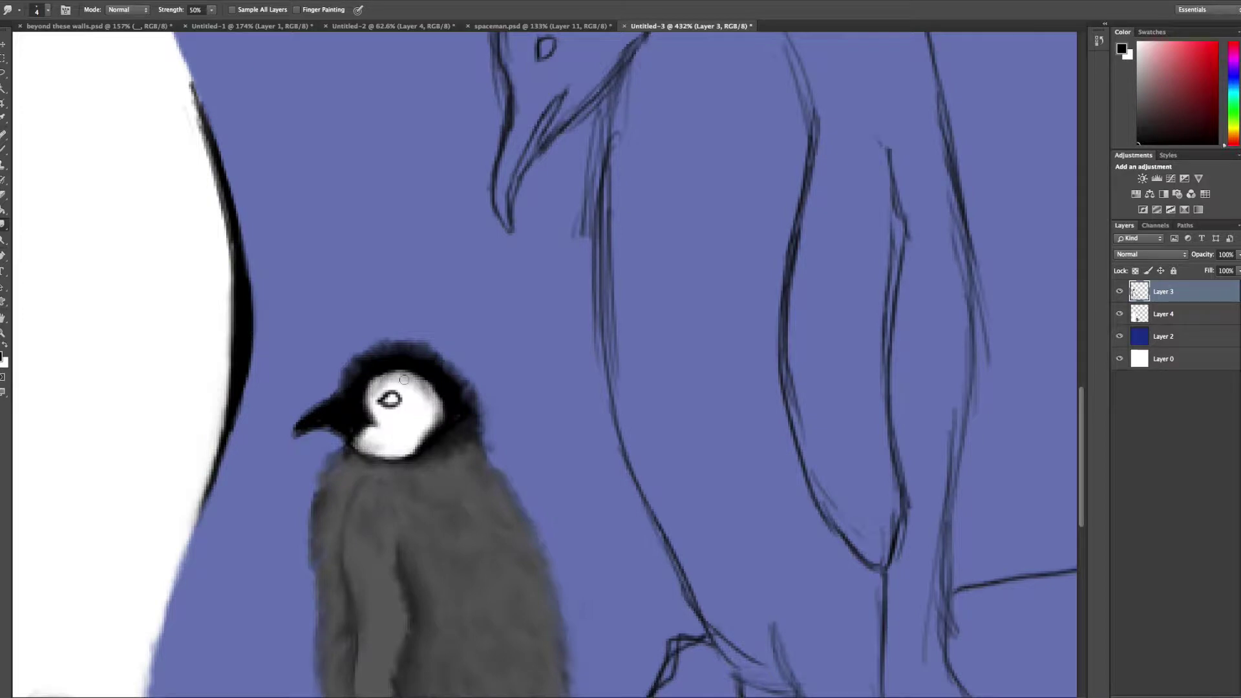
{"action": "scroll", "coordinate": [433, 414], "scroll_direction": "up", "scroll_amount": 1}
{"action": "mouse_move", "coordinate": [351, 401]}
{"action": "left_mouse_down"}
{"action": "mouse_move", "coordinate": [343, 456]}
{"action": "mouse_move", "coordinate": [414, 462]}
{"action": "mouse_move", "coordinate": [476, 642]}
{"action": "left_mouse_up"}
{"action": "scroll", "coordinate": [401, 453], "scroll_direction": "down", "scroll_amount": 3}
{"action": "scroll", "coordinate": [472, 388], "scroll_direction": "up", "scroll_amount": 2}
Step: Paint a white highlight down the chick's wing and blend its edges and sides
{"action": "key", "text": "b"}
{"action": "key", "text": "x"}
{"action": "left_click_drag", "start_coordinate": [426, 435], "coordinate": [434, 653]}
{"action": "key", "text": "r"}
{"action": "left_click_drag", "start_coordinate": [446, 498], "coordinate": [444, 546]}
{"action": "left_click_drag", "start_coordinate": [433, 450], "coordinate": [417, 535]}
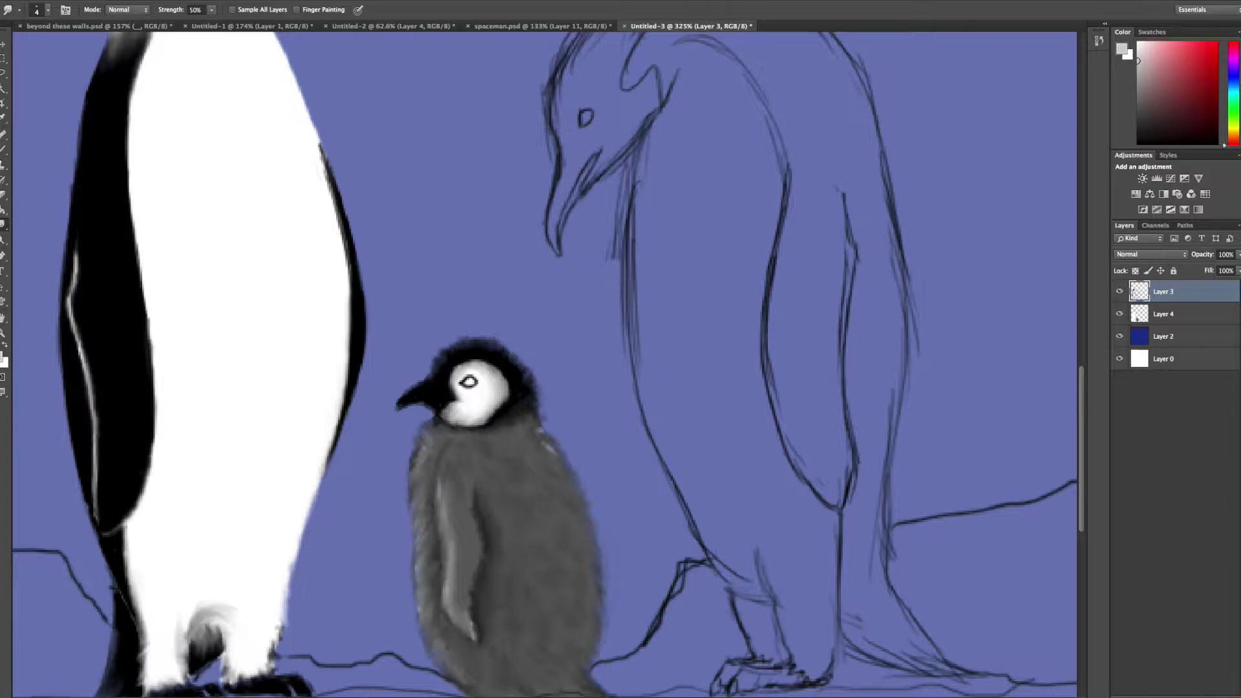
{"action": "scroll", "coordinate": [417, 575], "scroll_direction": "up", "scroll_amount": 1}
{"action": "left_click_drag", "start_coordinate": [362, 349], "coordinate": [407, 517]}
{"action": "left_click_drag", "start_coordinate": [527, 414], "coordinate": [556, 582]}
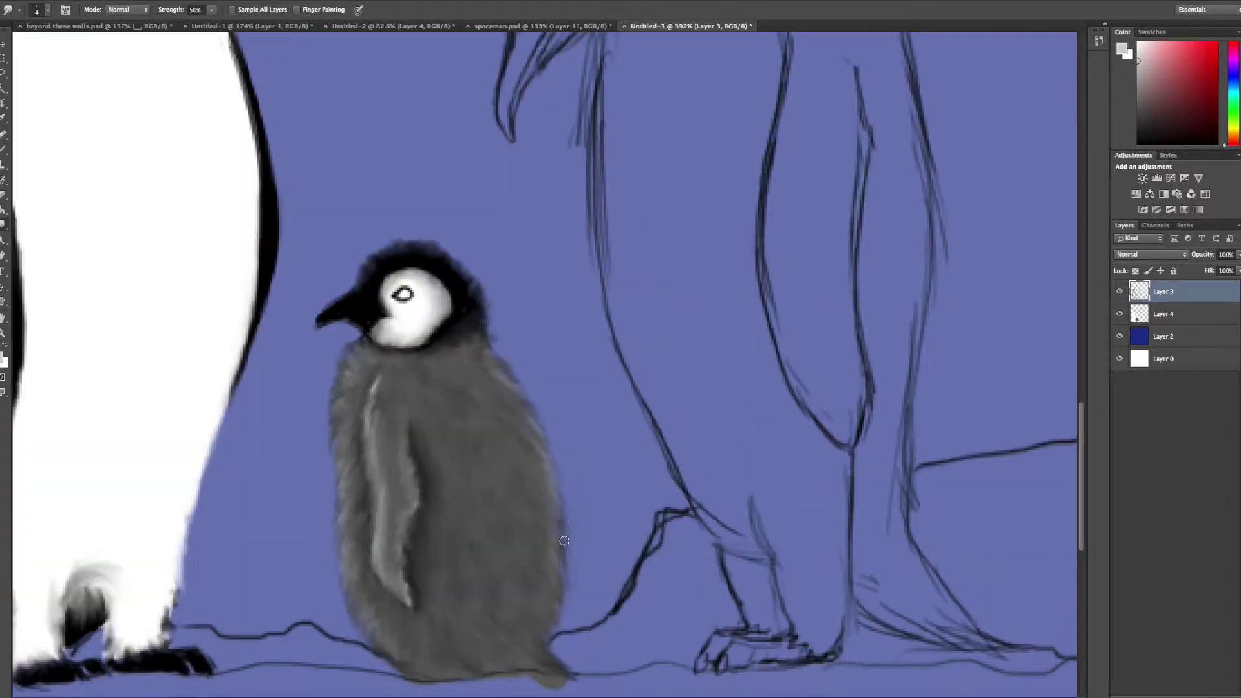
Step: Switch to the Eraser on Layer 4 and scroll across the painting
{"action": "key", "text": "e"}
{"action": "key", "text": "alt+bracketleft"}
{"action": "scroll", "coordinate": [453, 647], "scroll_direction": "down", "scroll_amount": 5}
{"action": "scroll", "coordinate": [454, 648], "scroll_direction": "up", "scroll_amount": 3}
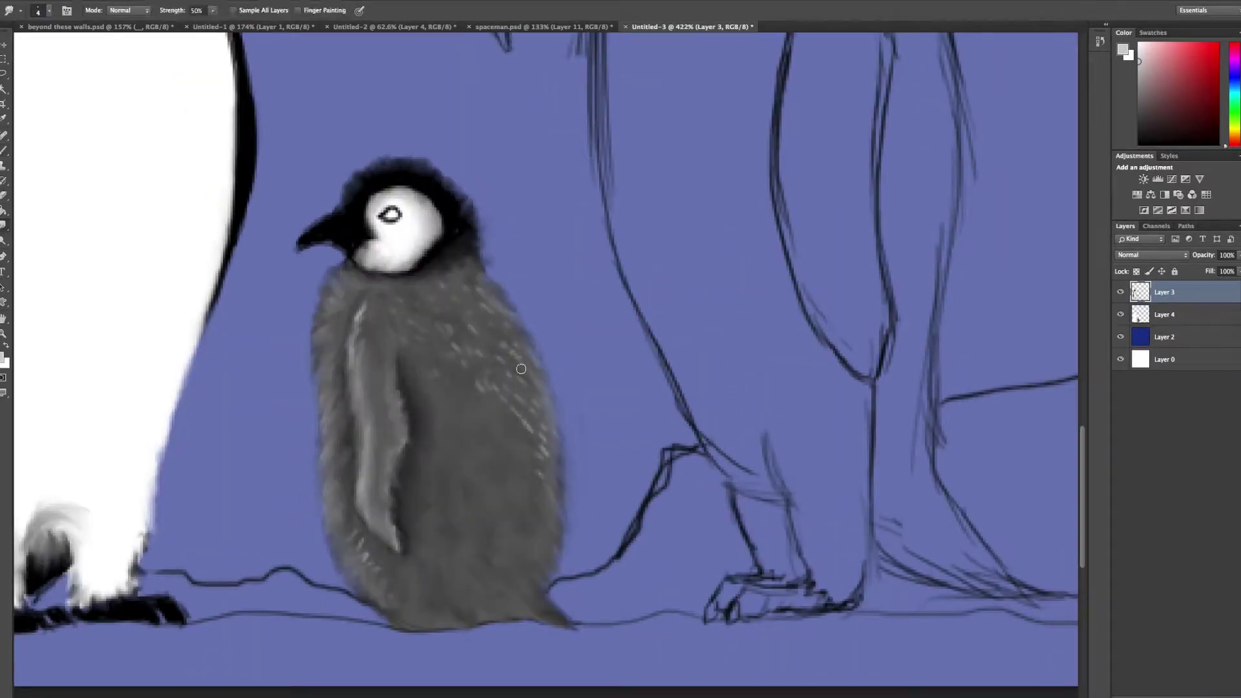
{"action": "scroll", "coordinate": [538, 446], "scroll_direction": "down", "scroll_amount": 1}
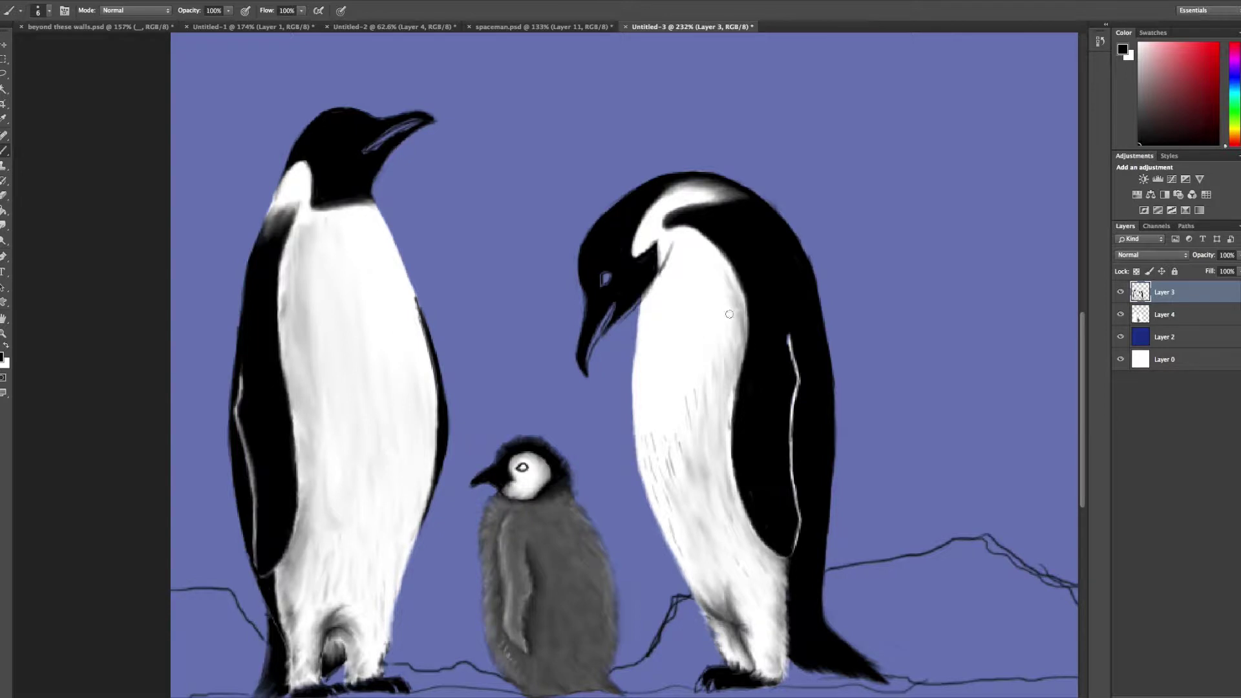
Step: Add feather lines to the left penguin's chest and texture the right penguin's white chest
{"action": "left_click_drag", "start_coordinate": [315, 247], "coordinate": [317, 275]}
{"action": "left_click_drag", "start_coordinate": [327, 281], "coordinate": [331, 323]}
{"action": "left_click_drag", "start_coordinate": [381, 309], "coordinate": [382, 341]}
{"action": "key", "text": "r"}
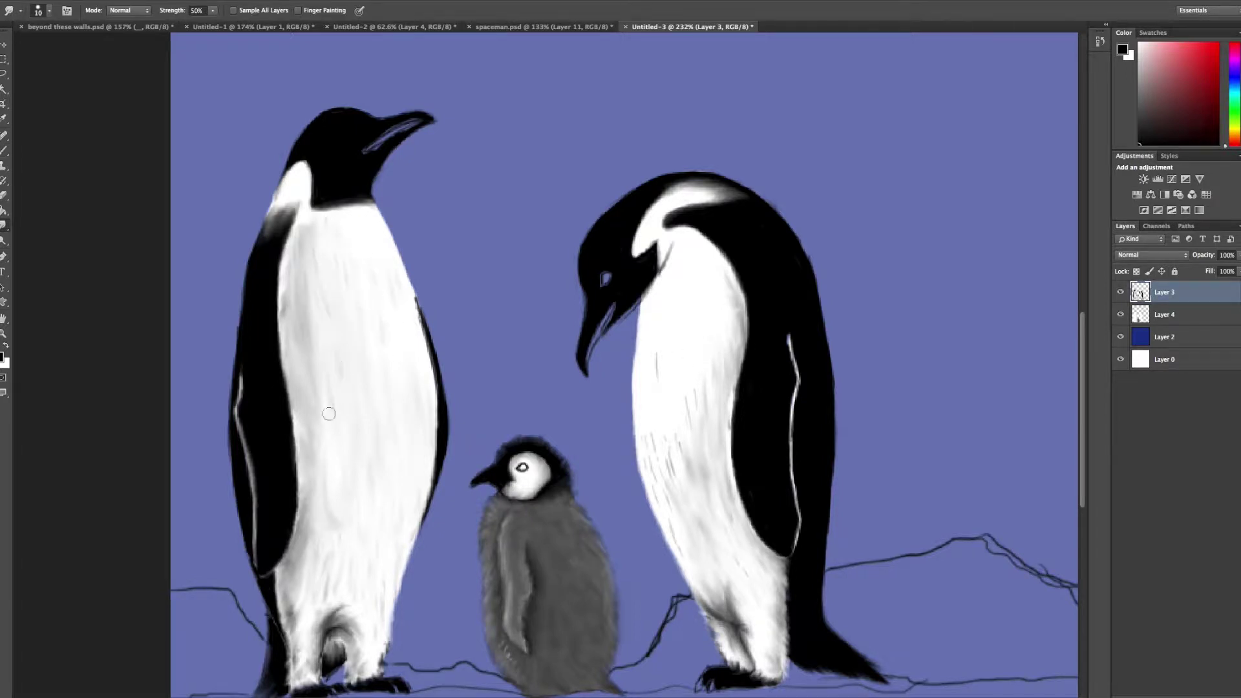
{"action": "left_click_drag", "start_coordinate": [647, 350], "coordinate": [643, 437]}
{"action": "left_click_drag", "start_coordinate": [714, 268], "coordinate": [702, 343]}
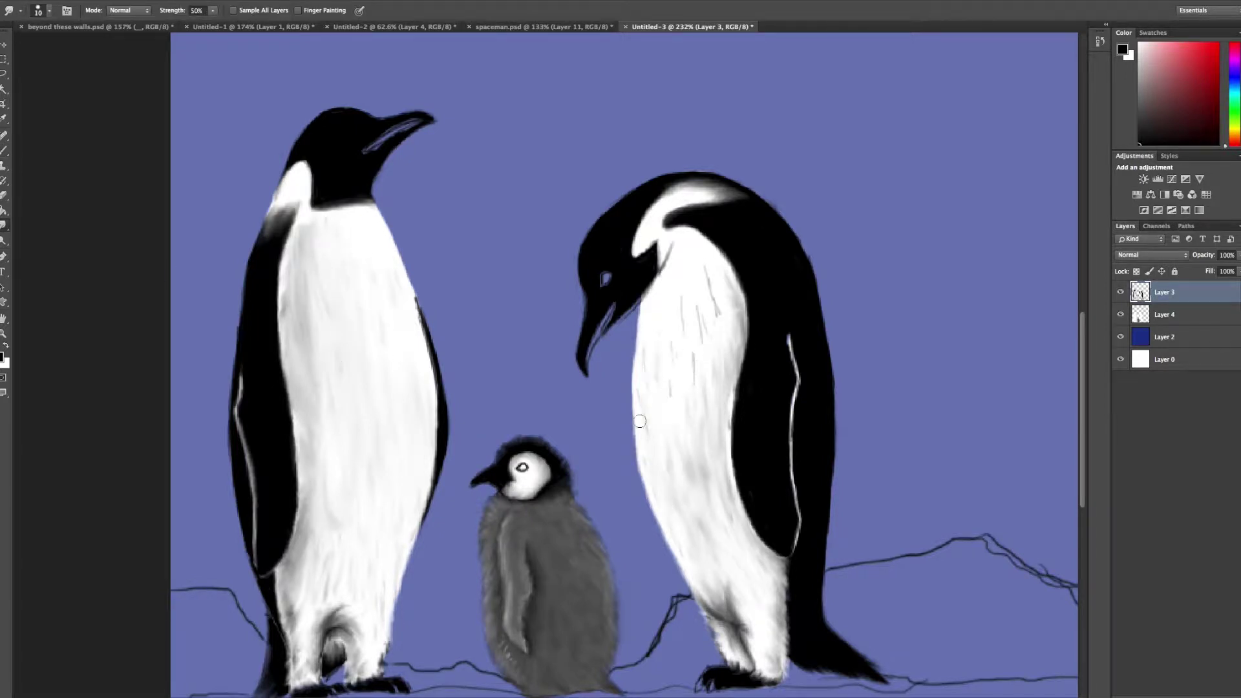
Step: Paint orange neck patches on both penguins on Layer 4, then choose a deeper red-orange
{"action": "left_click", "coordinate": [3, 356]}
{"action": "left_click", "coordinate": [543, 382]}
{"action": "key", "text": "Return"}
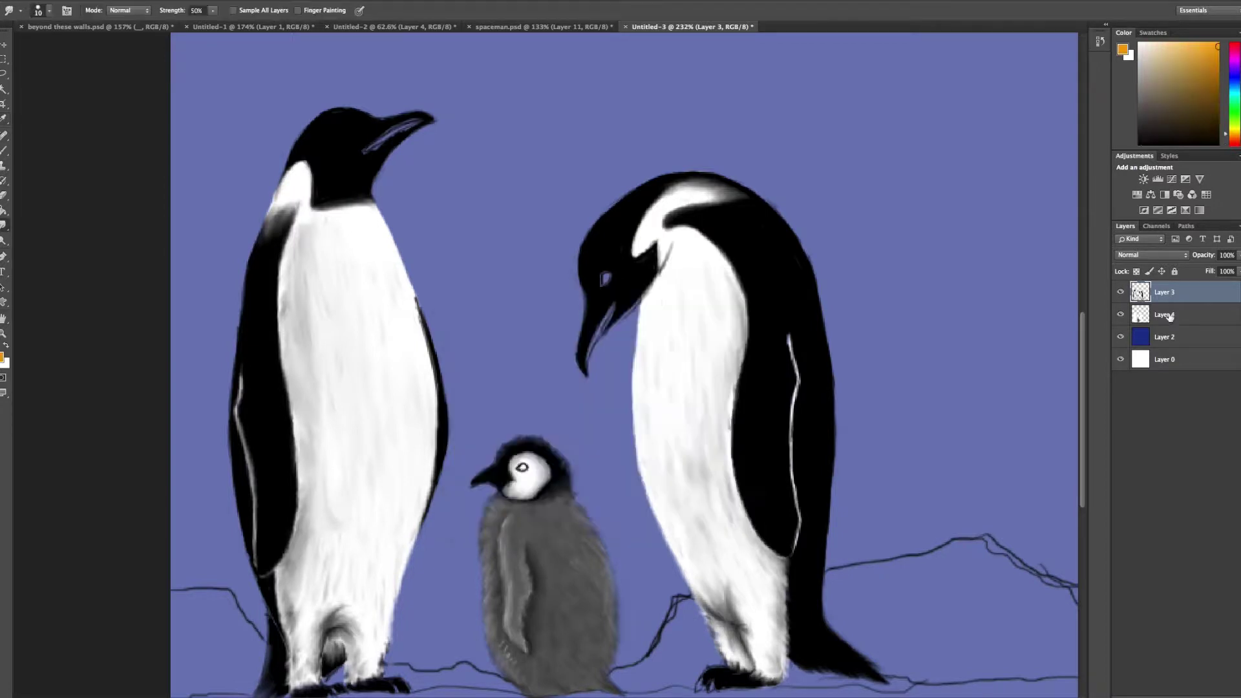
{"action": "key", "text": "b"}
{"action": "left_click", "coordinate": [1164, 315]}
{"action": "left_click_drag", "start_coordinate": [656, 200], "coordinate": [636, 252]}
{"action": "mouse_move", "coordinate": [309, 166]}
{"action": "left_mouse_down"}
{"action": "mouse_move", "coordinate": [276, 199]}
{"action": "mouse_move", "coordinate": [307, 202]}
{"action": "left_mouse_up"}
{"action": "left_click", "coordinate": [4, 227]}
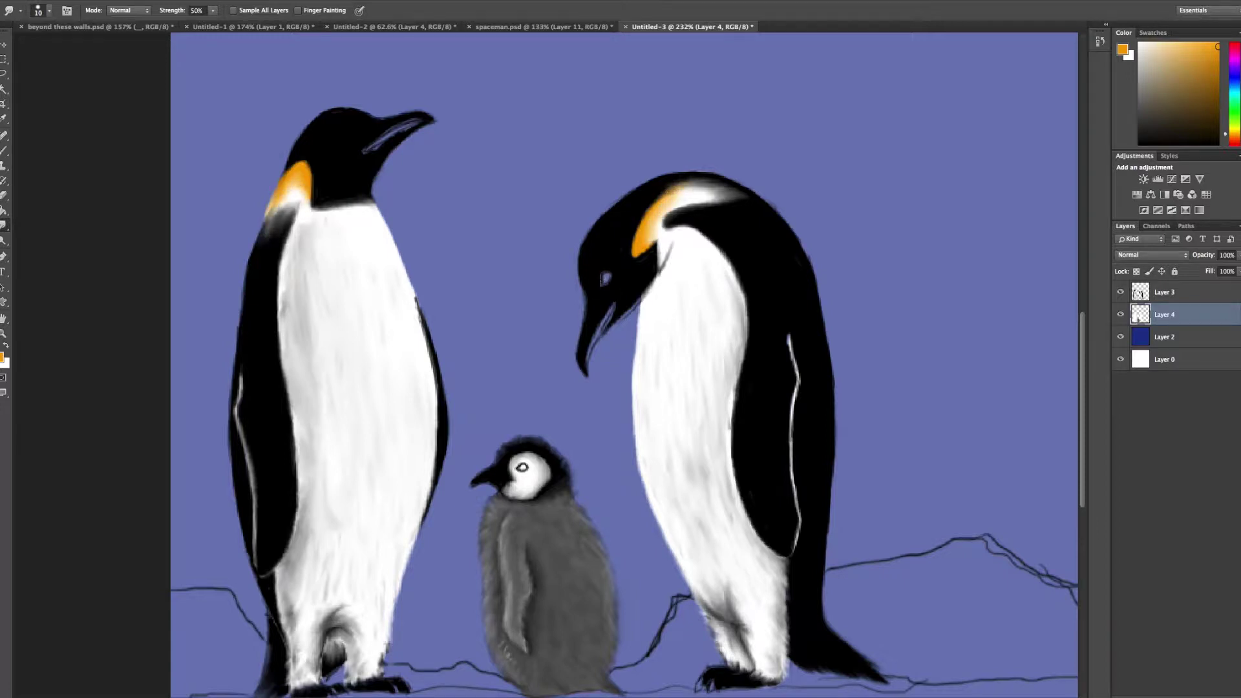
{"action": "left_click", "coordinate": [3, 358]}
{"action": "left_click", "coordinate": [601, 319]}
{"action": "left_click", "coordinate": [726, 308]}
Step: Add reddish-orange to the left penguin's neck and blend the black under the right penguin's patch
{"action": "key", "text": "b"}
{"action": "left_click_drag", "start_coordinate": [292, 169], "coordinate": [305, 179]}
{"action": "key", "text": "r"}
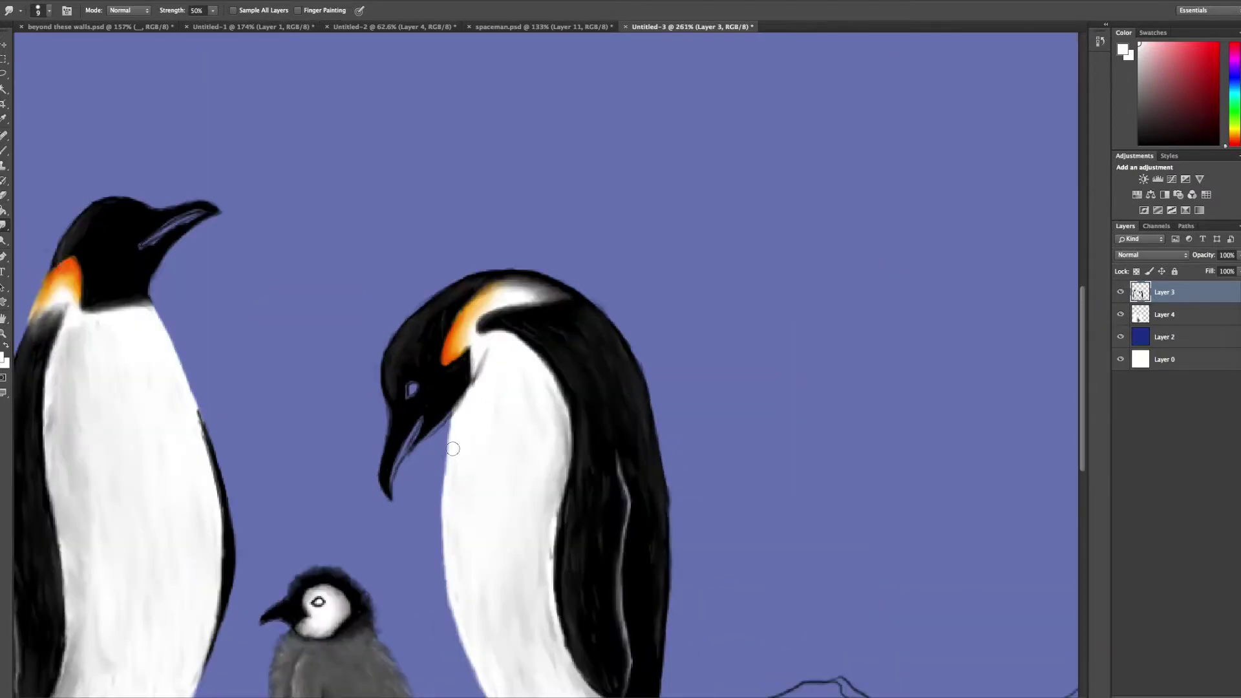
{"action": "key", "text": "b"}
{"action": "key", "text": "d"}
{"action": "key", "text": "r"}
{"action": "left_click_drag", "start_coordinate": [481, 379], "coordinate": [453, 468]}
Step: Paint a dark line down the right penguin's neck
{"action": "key", "text": "b"}
{"action": "scroll", "coordinate": [520, 414], "scroll_direction": "down", "scroll_amount": 2}
{"action": "left_click_drag", "start_coordinate": [519, 413], "coordinate": [504, 449]}
{"action": "key", "text": "r"}
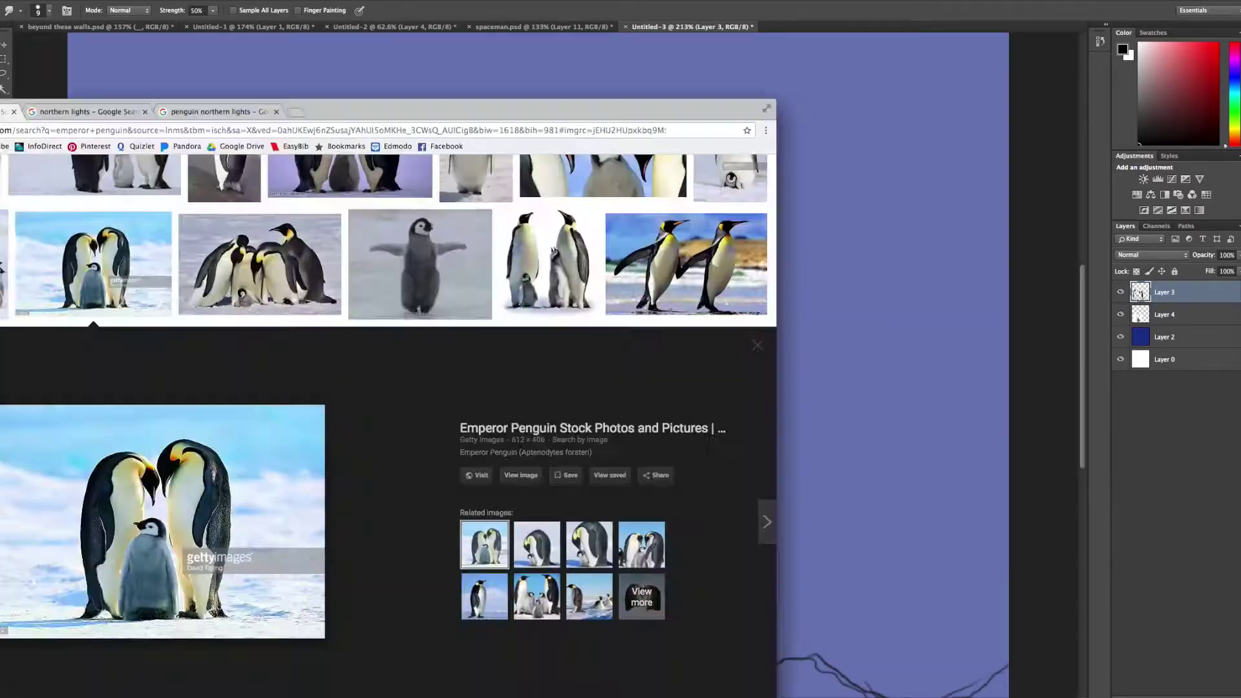
Step: Sample the neck orange and paint an orange beak stripe on Layer 4
{"action": "key", "text": "b"}
{"action": "left_click", "coordinate": [501, 386], "text": "alt"}
{"action": "left_click", "coordinate": [1164, 314]}
{"action": "scroll", "coordinate": [469, 474], "scroll_direction": "up", "scroll_amount": 2}
{"action": "left_click_drag", "start_coordinate": [477, 426], "coordinate": [444, 486]}
Step: Switch to white paint and zoom in close on the right penguin's eye
{"action": "key", "text": "r"}
{"action": "key", "text": "alt+bracketright"}
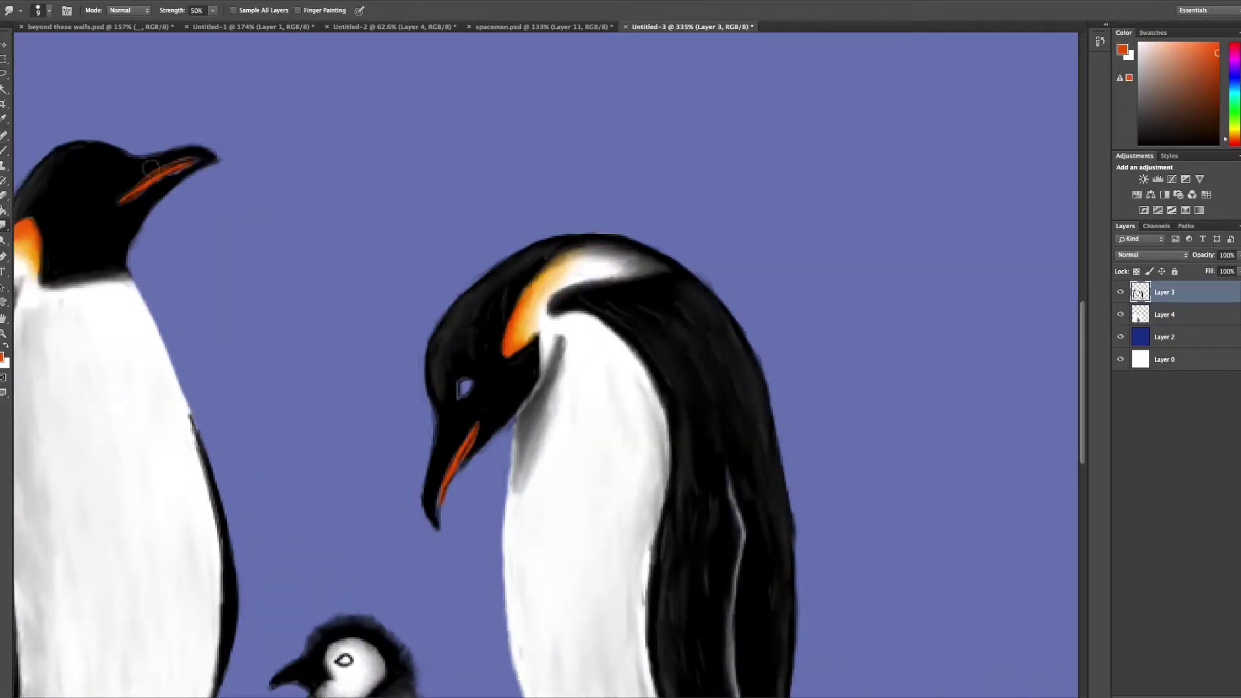
{"action": "scroll", "coordinate": [192, 160], "scroll_direction": "down", "scroll_amount": 3}
{"action": "scroll", "coordinate": [194, 194], "scroll_direction": "down", "scroll_amount": 1}
{"action": "scroll", "coordinate": [219, 317], "scroll_direction": "up", "scroll_amount": 5}
{"action": "key", "text": "b"}
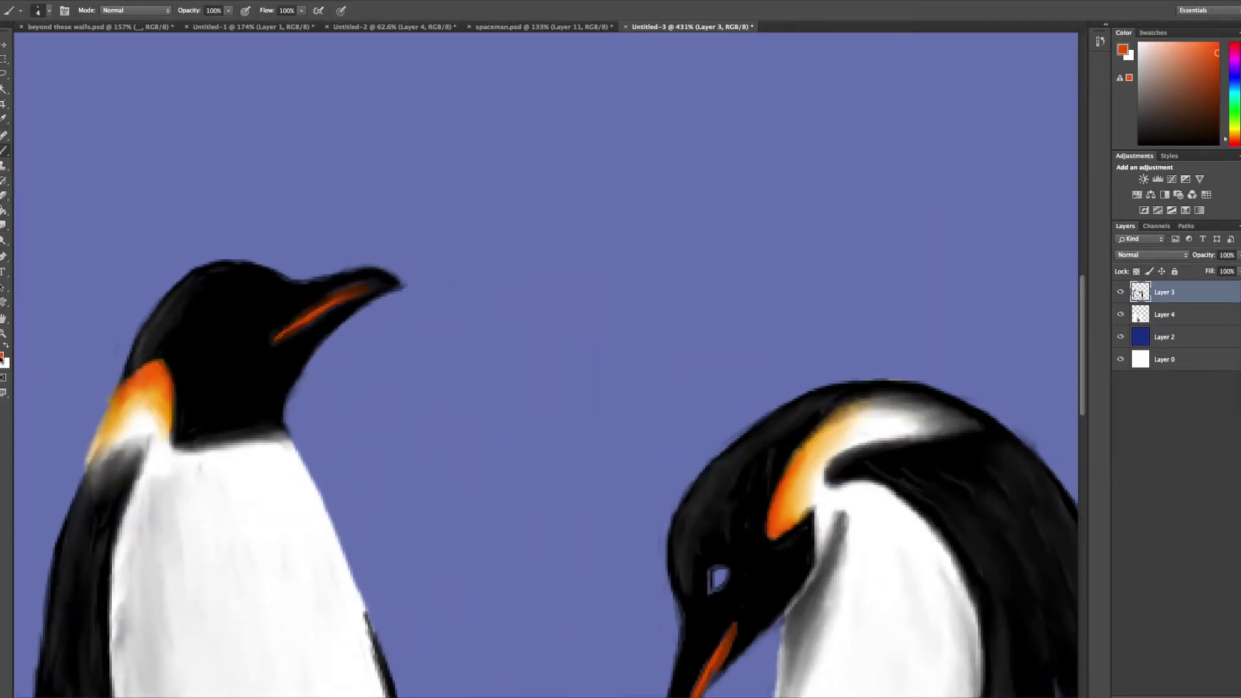
{"action": "key", "text": "x"}
{"action": "left_click_drag", "start_coordinate": [717, 577], "coordinate": [466, 412]}
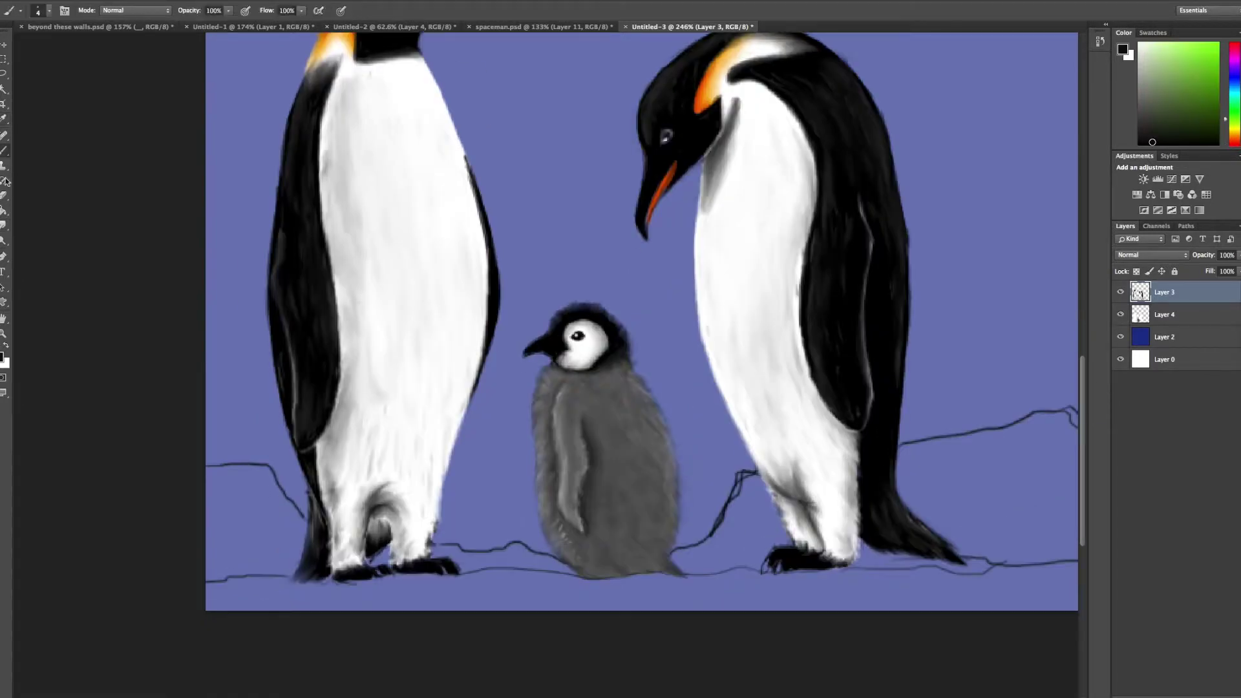
{"action": "key", "text": "r"}
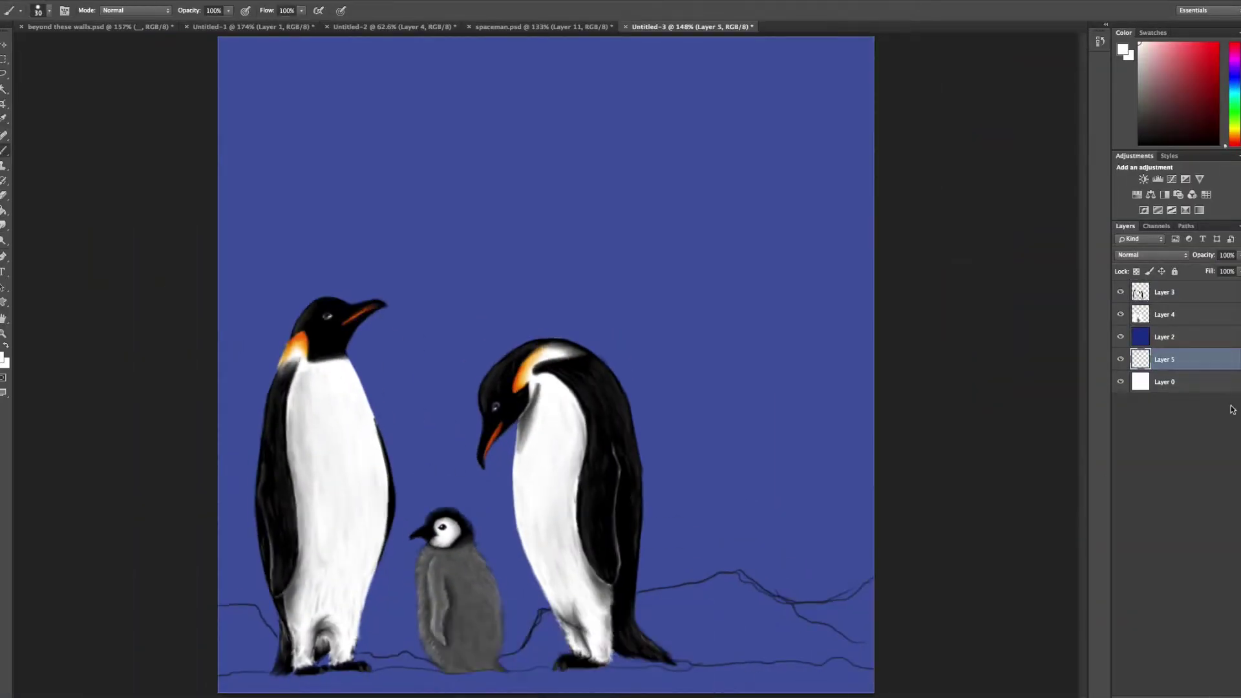
Step: Brush white snow along the bottom and lower left, then darken the bottom snow edge on Layer 3
{"action": "mouse_move", "coordinate": [822, 629]}
{"action": "left_mouse_down"}
{"action": "mouse_move", "coordinate": [259, 679]}
{"action": "mouse_move", "coordinate": [841, 666]}
{"action": "left_mouse_up"}
{"action": "mouse_move", "coordinate": [233, 607]}
{"action": "left_mouse_down"}
{"action": "mouse_move", "coordinate": [350, 662]}
{"action": "mouse_move", "coordinate": [582, 653]}
{"action": "mouse_move", "coordinate": [841, 601]}
{"action": "mouse_move", "coordinate": [712, 582]}
{"action": "mouse_move", "coordinate": [742, 577]}
{"action": "mouse_move", "coordinate": [857, 644]}
{"action": "mouse_move", "coordinate": [598, 666]}
{"action": "left_mouse_up"}
{"action": "key", "text": "r"}
{"action": "left_click", "coordinate": [1164, 292]}
{"action": "key", "text": "b"}
{"action": "key", "text": "d"}
{"action": "key", "text": "r"}
{"action": "mouse_move", "coordinate": [763, 663]}
{"action": "left_mouse_down"}
{"action": "mouse_move", "coordinate": [847, 679]}
{"action": "mouse_move", "coordinate": [685, 666]}
{"action": "mouse_move", "coordinate": [860, 659]}
{"action": "mouse_move", "coordinate": [614, 672]}
{"action": "mouse_move", "coordinate": [815, 685]}
{"action": "left_mouse_up"}
Step: Paint dark streaks in the bottom snow and smudge them, softening the mound by the right penguin's feet
{"action": "key", "text": "b"}
{"action": "left_click_drag", "start_coordinate": [287, 687], "coordinate": [556, 669]}
{"action": "key", "text": "r"}
{"action": "mouse_move", "coordinate": [283, 686]}
{"action": "left_mouse_down"}
{"action": "mouse_move", "coordinate": [256, 676]}
{"action": "mouse_move", "coordinate": [316, 682]}
{"action": "left_mouse_up"}
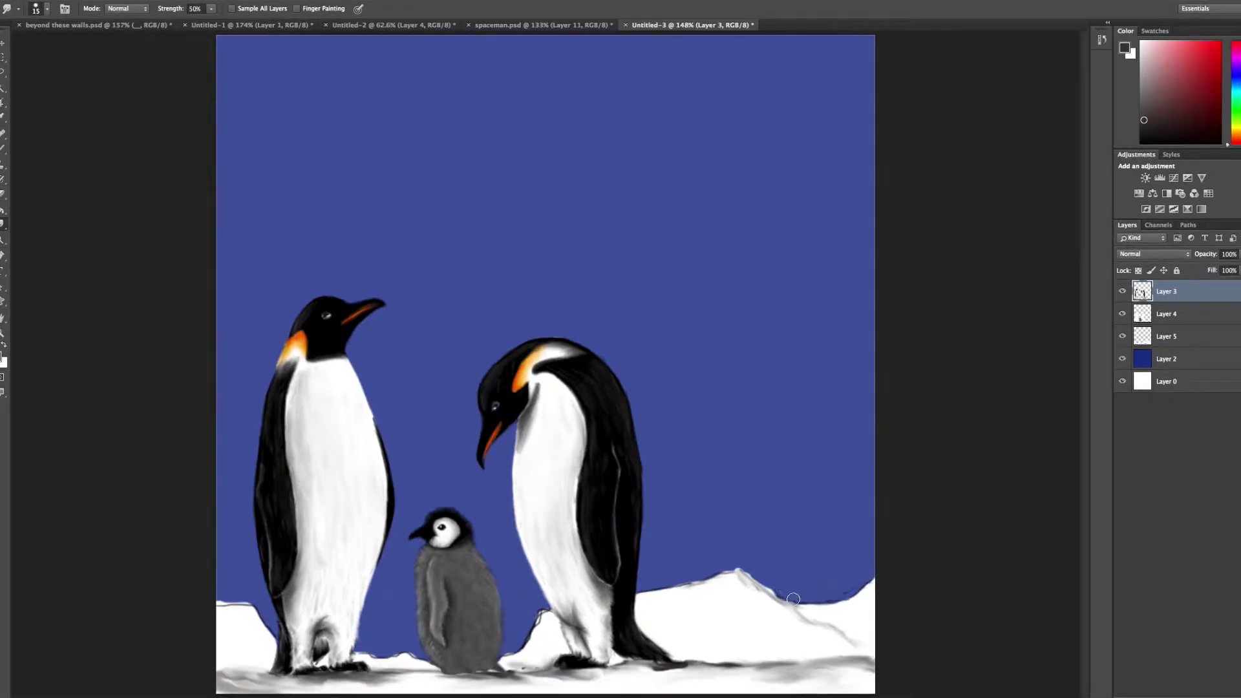
{"action": "left_click_drag", "start_coordinate": [541, 619], "coordinate": [527, 645]}
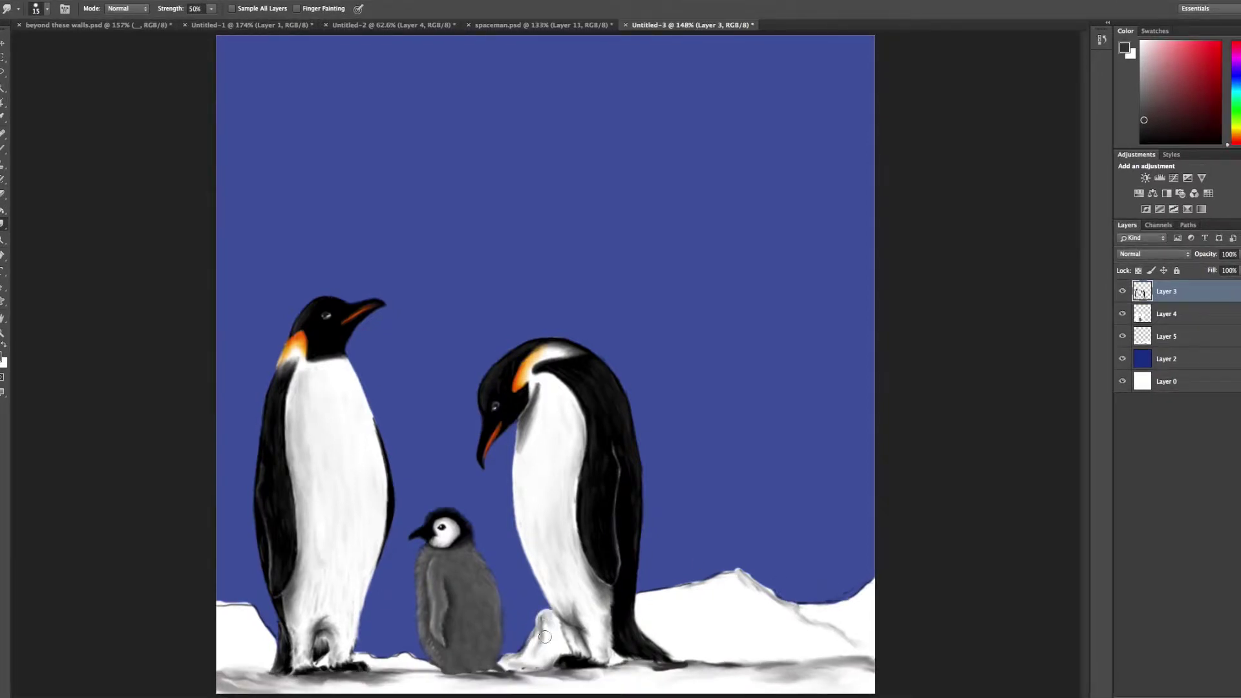
Step: Paint four dark cracks across the right ice ridge and the snow on Layer 3
{"action": "key", "text": "alt+bracketleft"}
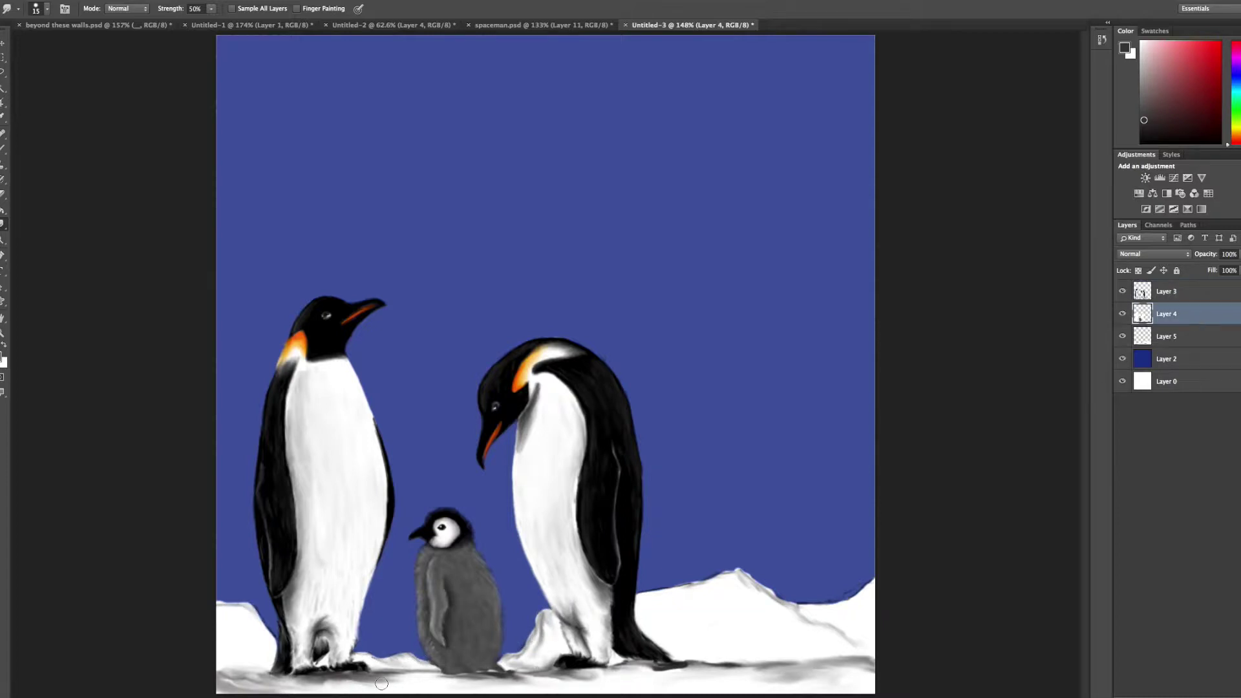
{"action": "key", "text": "alt+bracketleft"}
{"action": "key", "text": "b"}
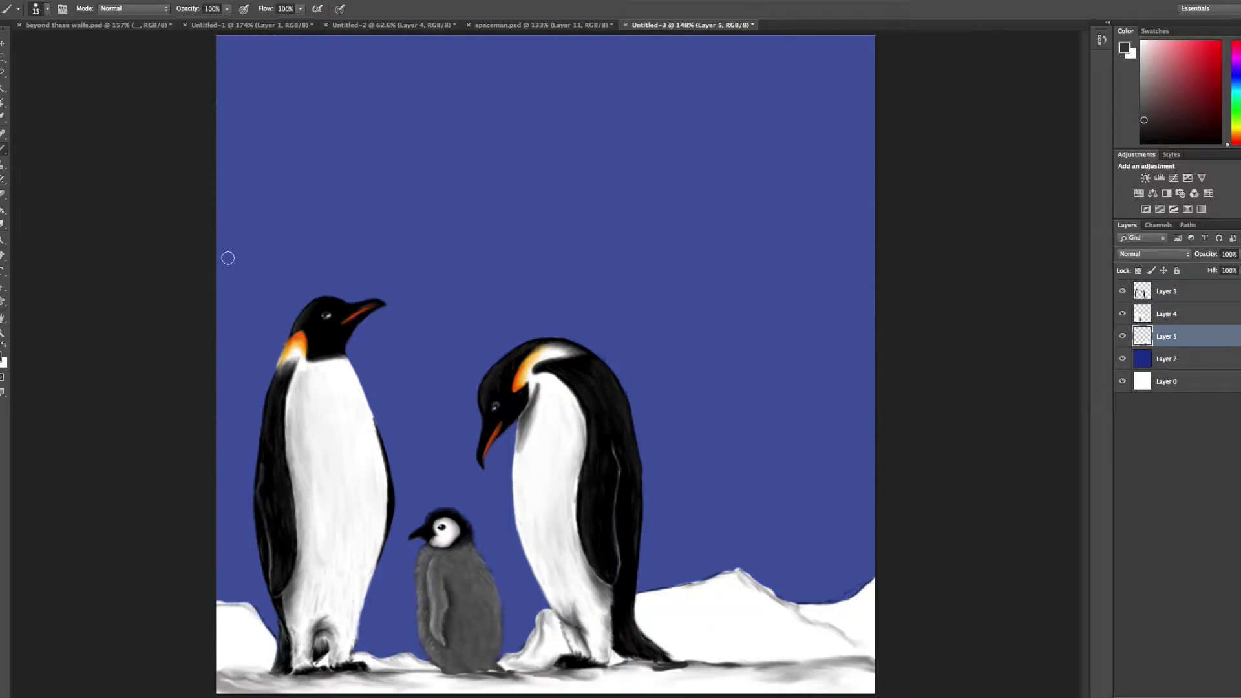
{"action": "key", "text": "alt+bracketright"}
{"action": "key", "text": "alt+bracketright"}
{"action": "left_click_drag", "start_coordinate": [872, 582], "coordinate": [868, 617]}
{"action": "left_click_drag", "start_coordinate": [690, 607], "coordinate": [786, 636]}
{"action": "left_click_drag", "start_coordinate": [659, 633], "coordinate": [700, 643]}
{"action": "left_click_drag", "start_coordinate": [247, 608], "coordinate": [262, 632]}
Step: Smudge the cracks and dark snow edges, including the lower-left ice, into the snow
{"action": "key", "text": "r"}
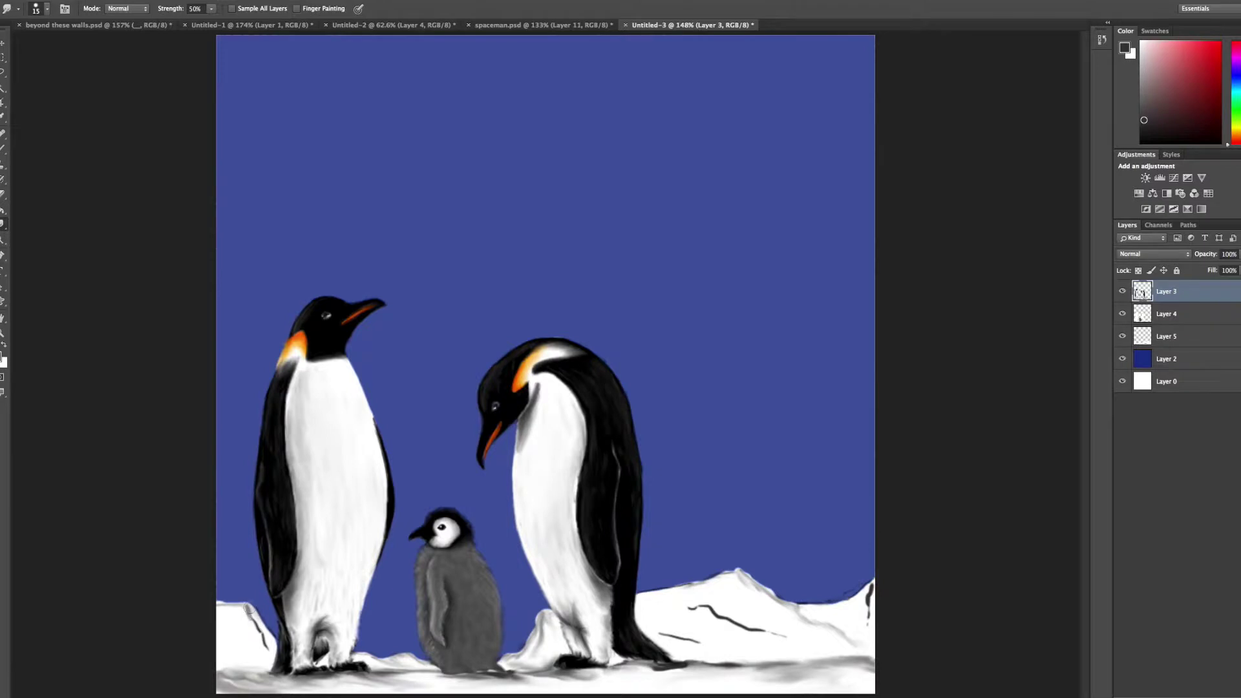
{"action": "left_click_drag", "start_coordinate": [676, 602], "coordinate": [738, 615]}
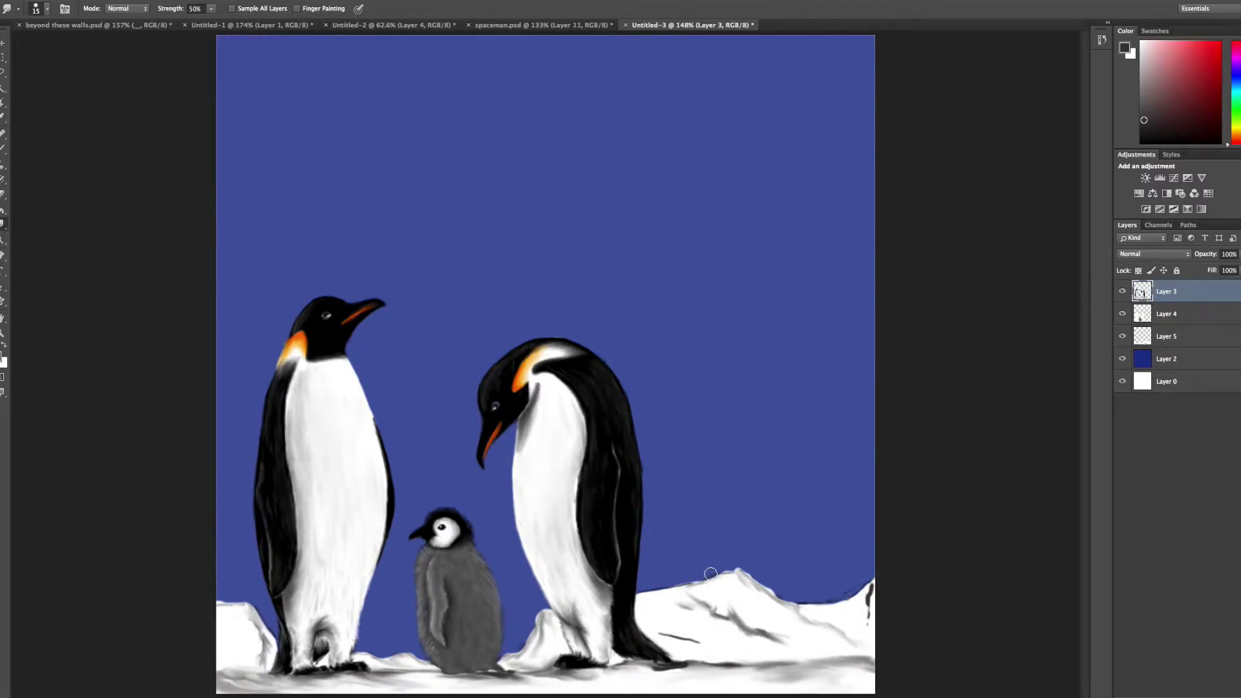
{"action": "mouse_move", "coordinate": [765, 638]}
{"action": "left_mouse_down"}
{"action": "mouse_move", "coordinate": [718, 601]}
{"action": "mouse_move", "coordinate": [666, 633]}
{"action": "mouse_move", "coordinate": [707, 644]}
{"action": "left_mouse_up"}
{"action": "key", "text": "b"}
{"action": "key", "text": "r"}
{"action": "left_click_drag", "start_coordinate": [853, 644], "coordinate": [861, 660]}
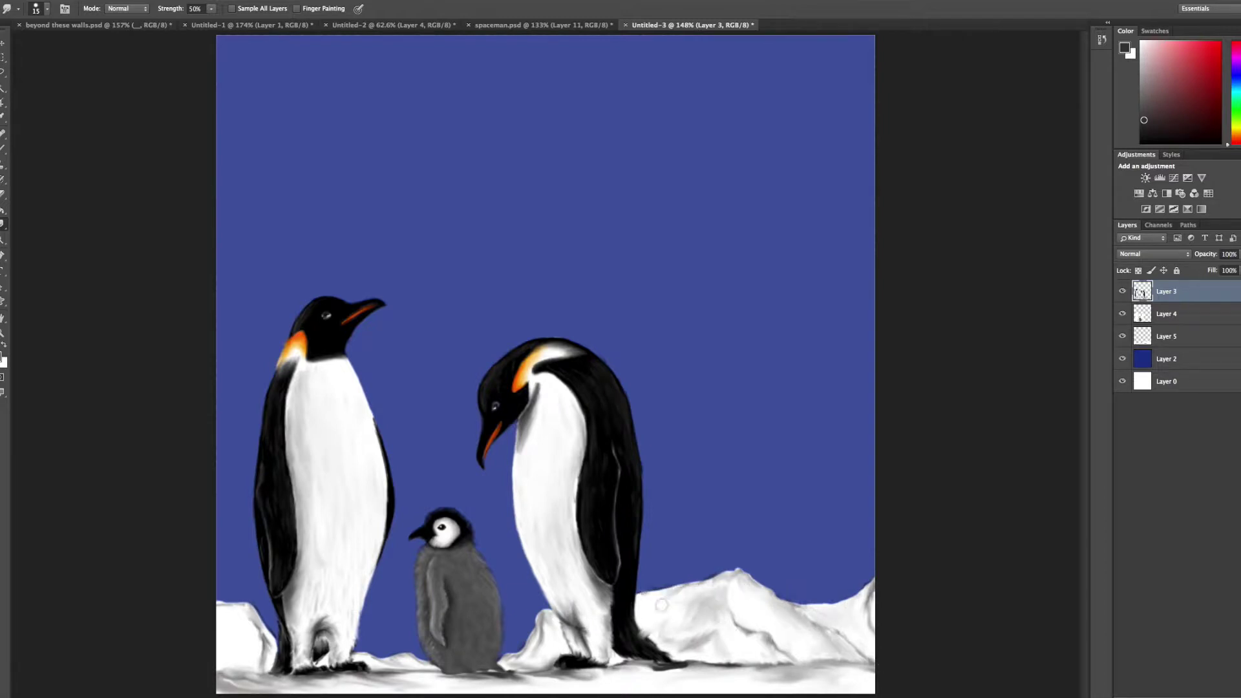
{"action": "left_click_drag", "start_coordinate": [223, 640], "coordinate": [236, 676]}
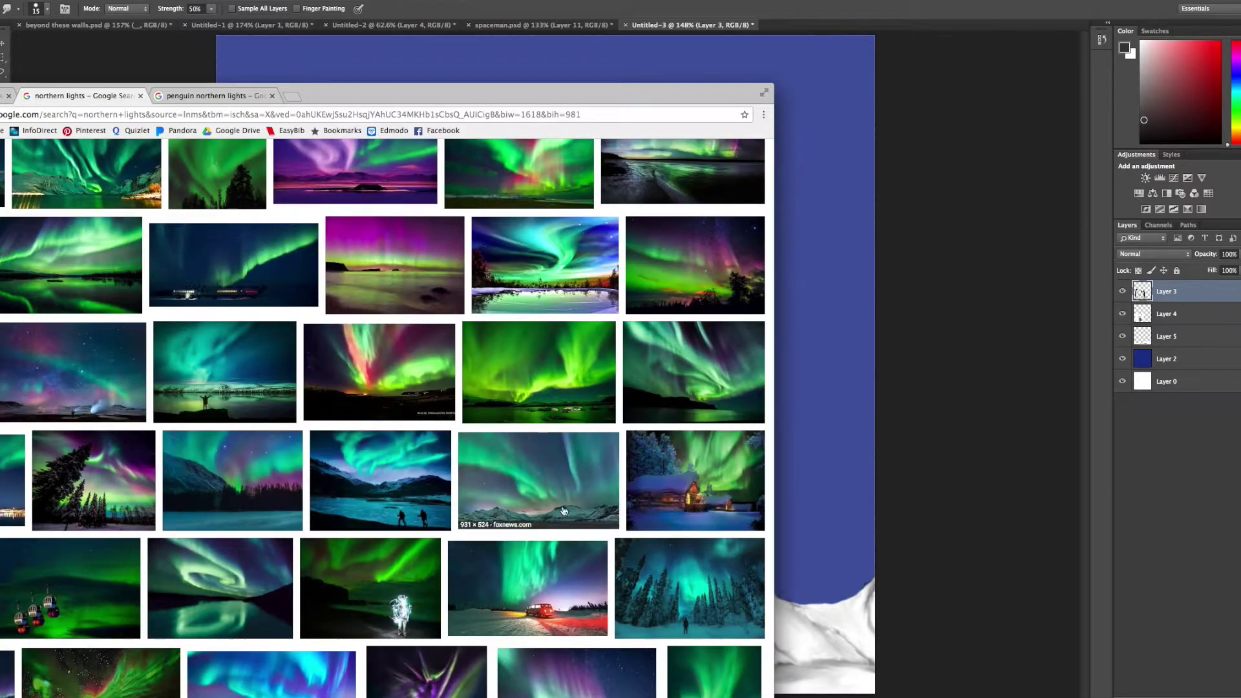
{"action": "key", "text": "alt+bracketleft"}
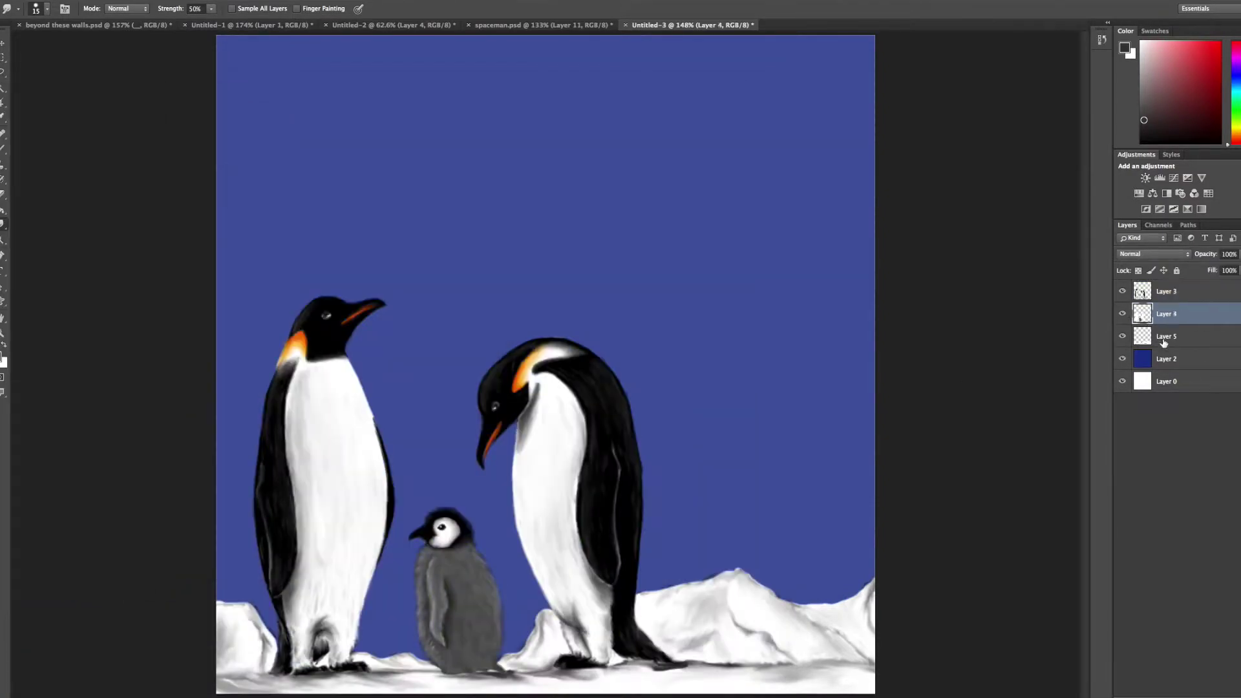
Step: Choose a pink paint colour, then a brighter green for the aurora
{"action": "key", "text": "alt+bracketleft"}
{"action": "key", "text": "i"}
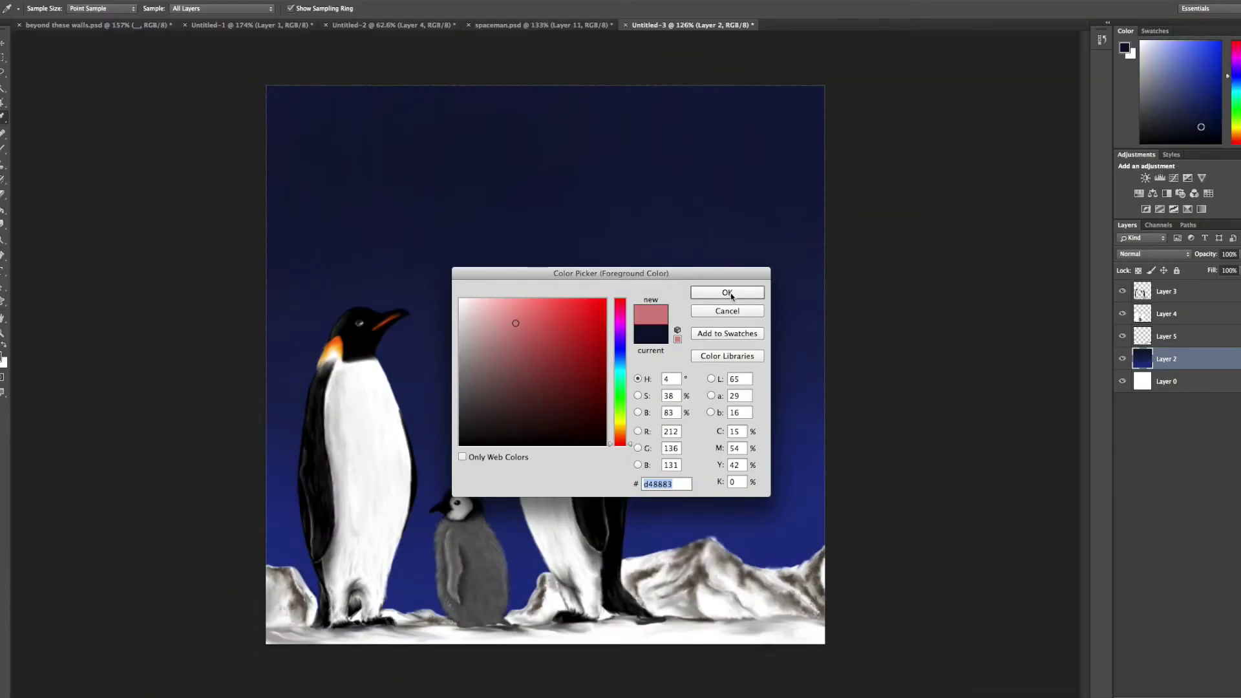
{"action": "left_click", "coordinate": [727, 293]}
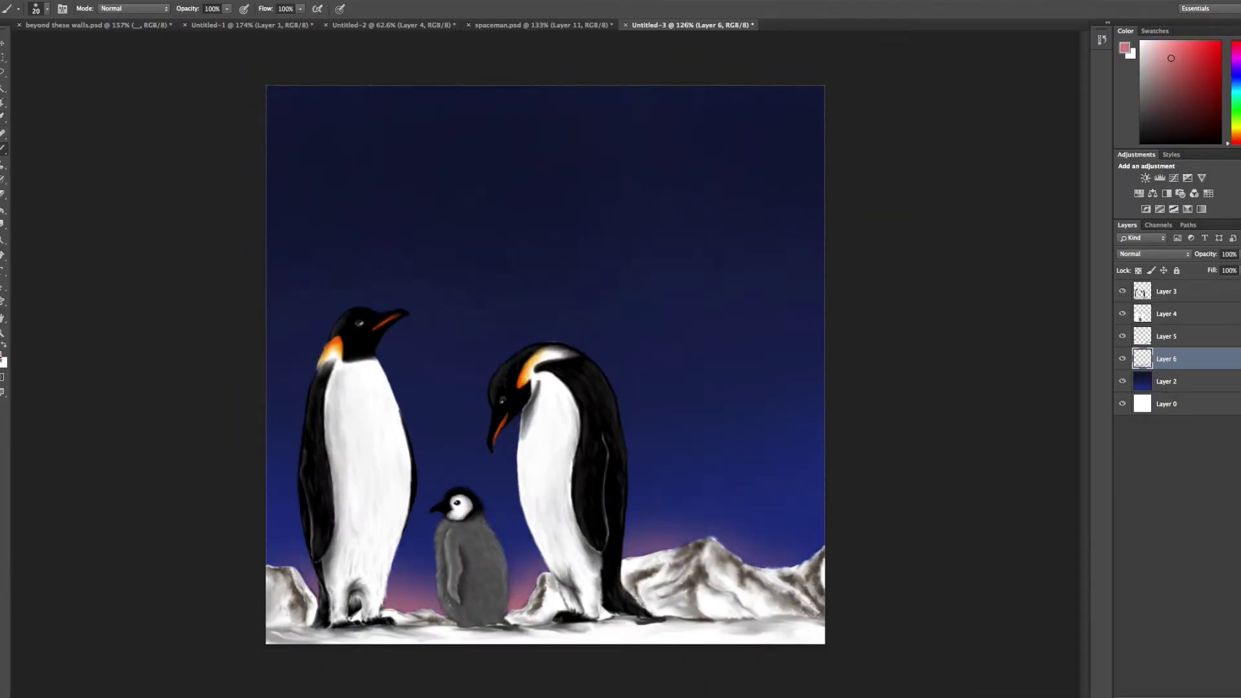
{"action": "key", "text": "i"}
{"action": "left_click", "coordinate": [549, 356]}
{"action": "left_click", "coordinate": [620, 388]}
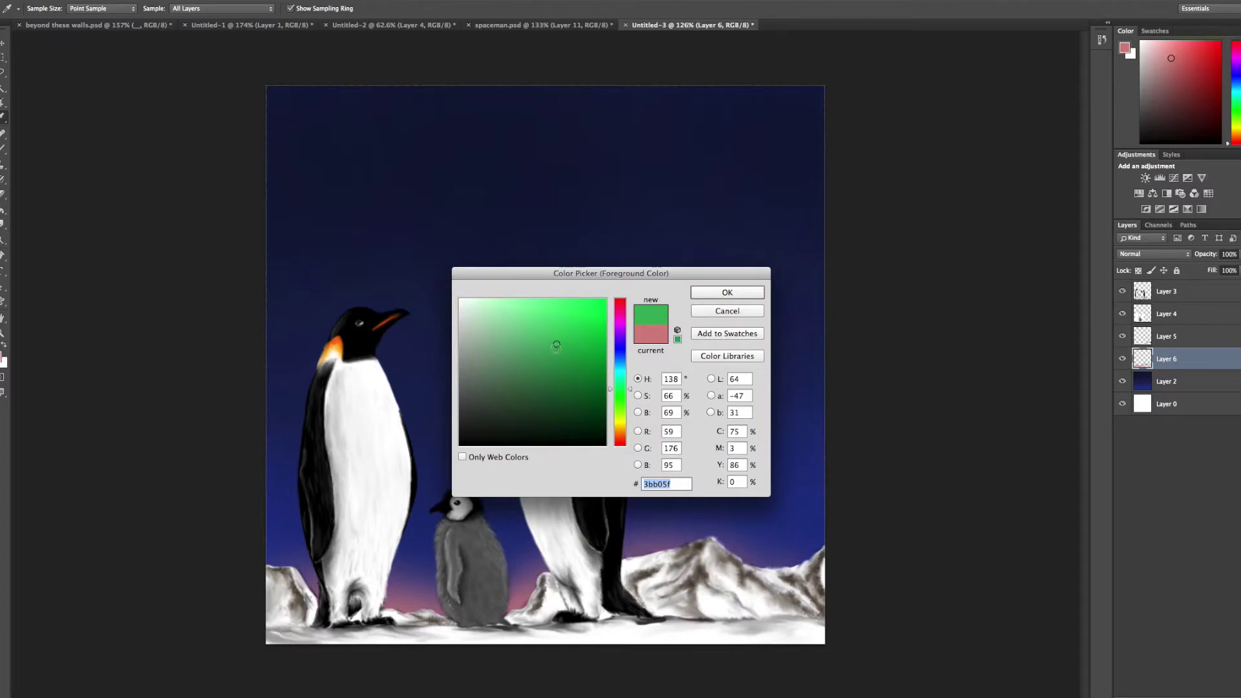
{"action": "left_click", "coordinate": [719, 294]}
Step: Paint green aurora strokes: a sky diagonal, a tall curve and a loop behind the right penguin
{"action": "left_click_drag", "start_coordinate": [270, 151], "coordinate": [536, 341]}
{"action": "left_click_drag", "start_coordinate": [639, 96], "coordinate": [638, 498]}
{"action": "left_click_drag", "start_coordinate": [515, 333], "coordinate": [451, 479]}
Step: Smudge the green diagonal band into flame-like upward streaks
{"action": "key", "text": "r"}
{"action": "mouse_move", "coordinate": [275, 154]}
{"action": "left_mouse_down"}
{"action": "mouse_move", "coordinate": [537, 340]}
{"action": "mouse_move", "coordinate": [281, 123]}
{"action": "left_mouse_up"}
{"action": "left_click_drag", "start_coordinate": [407, 246], "coordinate": [406, 204]}
{"action": "left_click_drag", "start_coordinate": [323, 190], "coordinate": [314, 110]}
{"action": "left_click_drag", "start_coordinate": [310, 169], "coordinate": [317, 103]}
{"action": "mouse_move", "coordinate": [344, 200]}
{"action": "left_mouse_down"}
{"action": "mouse_move", "coordinate": [363, 130]}
{"action": "mouse_move", "coordinate": [323, 97]}
{"action": "left_mouse_up"}
{"action": "left_click_drag", "start_coordinate": [407, 233], "coordinate": [362, 110]}
{"action": "left_click_drag", "start_coordinate": [336, 162], "coordinate": [291, 91]}
{"action": "left_click_drag", "start_coordinate": [394, 191], "coordinate": [382, 133]}
{"action": "left_click_drag", "start_coordinate": [427, 252], "coordinate": [398, 155]}
{"action": "left_click_drag", "start_coordinate": [456, 278], "coordinate": [414, 168]}
{"action": "left_click_drag", "start_coordinate": [521, 274], "coordinate": [511, 259]}
{"action": "mouse_move", "coordinate": [531, 324]}
{"action": "left_mouse_down"}
{"action": "mouse_move", "coordinate": [451, 227]}
{"action": "mouse_move", "coordinate": [439, 187]}
{"action": "left_mouse_up"}
{"action": "mouse_move", "coordinate": [543, 346]}
{"action": "left_mouse_down"}
{"action": "mouse_move", "coordinate": [524, 285]}
{"action": "mouse_move", "coordinate": [447, 475]}
{"action": "left_mouse_up"}
Step: Smudge the green loop into flame-like streaks down to the chick and the right penguin's beak
{"action": "key", "text": "b"}
{"action": "key", "text": "r"}
{"action": "left_click_drag", "start_coordinate": [446, 326], "coordinate": [430, 280]}
{"action": "left_click_drag", "start_coordinate": [485, 333], "coordinate": [456, 285]}
{"action": "left_click_drag", "start_coordinate": [472, 384], "coordinate": [446, 333]}
{"action": "mouse_move", "coordinate": [485, 406]}
{"action": "left_mouse_down"}
{"action": "mouse_move", "coordinate": [452, 343]}
{"action": "mouse_move", "coordinate": [456, 273]}
{"action": "left_mouse_up"}
{"action": "left_click_drag", "start_coordinate": [492, 315], "coordinate": [462, 280]}
{"action": "left_click_drag", "start_coordinate": [547, 339], "coordinate": [530, 290]}
{"action": "left_click_drag", "start_coordinate": [518, 447], "coordinate": [511, 417]}
{"action": "left_click_drag", "start_coordinate": [501, 485], "coordinate": [485, 440]}
{"action": "left_click_drag", "start_coordinate": [472, 487], "coordinate": [443, 456]}
{"action": "left_click_drag", "start_coordinate": [514, 491], "coordinate": [516, 455]}
Step: Thicken the right aurora line with a forked top and feather the branches beside the penguins
{"action": "mouse_move", "coordinate": [621, 396]}
{"action": "left_mouse_down"}
{"action": "mouse_move", "coordinate": [647, 518]}
{"action": "mouse_move", "coordinate": [644, 95]}
{"action": "left_mouse_up"}
{"action": "left_click_drag", "start_coordinate": [641, 511], "coordinate": [587, 334]}
{"action": "mouse_move", "coordinate": [624, 397]}
{"action": "left_mouse_down"}
{"action": "mouse_move", "coordinate": [647, 518]}
{"action": "mouse_move", "coordinate": [664, 417]}
{"action": "mouse_move", "coordinate": [637, 175]}
{"action": "mouse_move", "coordinate": [596, 149]}
{"action": "mouse_move", "coordinate": [649, 375]}
{"action": "left_mouse_up"}
{"action": "key", "text": "b"}
{"action": "left_click_drag", "start_coordinate": [268, 353], "coordinate": [431, 511]}
{"action": "left_click", "coordinate": [3, 223]}
{"action": "mouse_move", "coordinate": [304, 382]}
{"action": "left_mouse_down"}
{"action": "mouse_move", "coordinate": [278, 320]}
{"action": "mouse_move", "coordinate": [283, 334]}
{"action": "left_mouse_up"}
{"action": "left_click_drag", "start_coordinate": [412, 466], "coordinate": [430, 550]}
Step: Erase stray aurora green near the right penguin and re-blend that area and the top-left spikes
{"action": "left_click_drag", "start_coordinate": [492, 469], "coordinate": [527, 563]}
{"action": "key", "text": "e"}
{"action": "left_click_drag", "start_coordinate": [453, 459], "coordinate": [491, 497]}
{"action": "left_click_drag", "start_coordinate": [452, 288], "coordinate": [521, 343]}
{"action": "key", "text": "r"}
{"action": "left_click_drag", "start_coordinate": [517, 494], "coordinate": [513, 459]}
{"action": "mouse_move", "coordinate": [359, 191]}
{"action": "left_mouse_down"}
{"action": "mouse_move", "coordinate": [319, 158]}
{"action": "mouse_move", "coordinate": [288, 90]}
{"action": "left_mouse_up"}
{"action": "mouse_move", "coordinate": [440, 375]}
{"action": "left_mouse_down"}
{"action": "mouse_move", "coordinate": [432, 294]}
{"action": "mouse_move", "coordinate": [514, 342]}
{"action": "mouse_move", "coordinate": [479, 312]}
{"action": "left_mouse_up"}
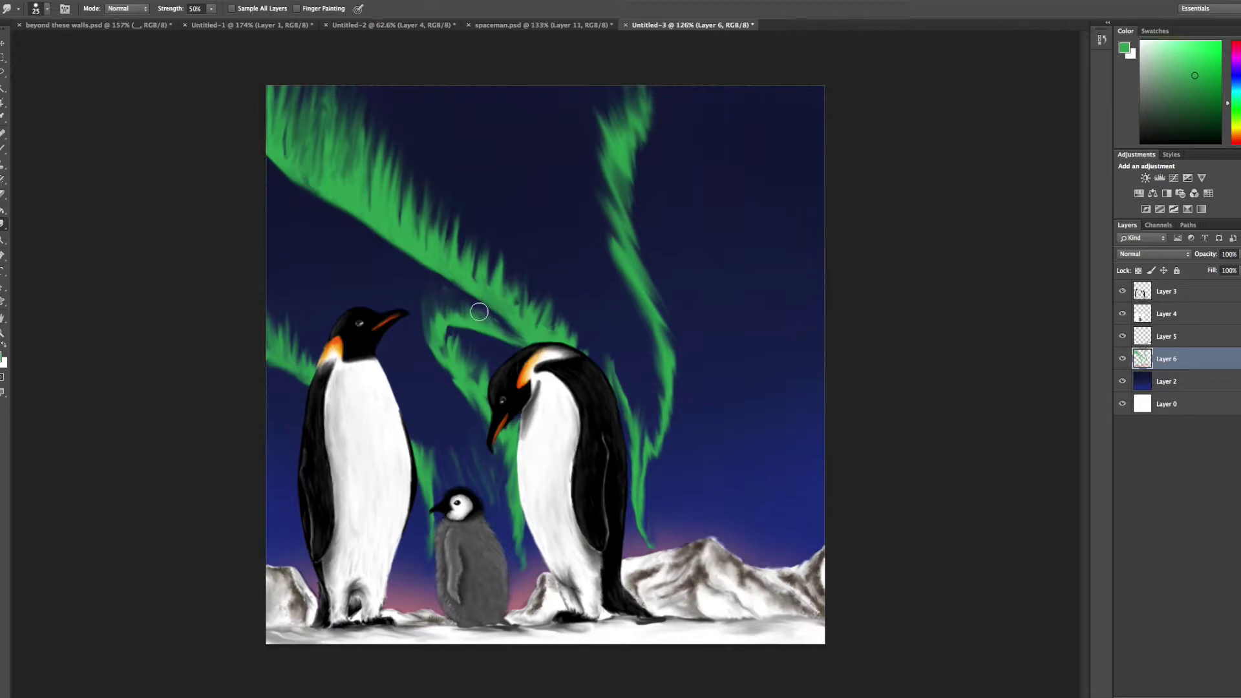
Step: Add new green strands: thin ones at the top left, a top diagonal and a long thick right streak
{"action": "mouse_move", "coordinate": [585, 356]}
{"action": "left_mouse_down"}
{"action": "mouse_move", "coordinate": [643, 453]}
{"action": "mouse_move", "coordinate": [650, 556]}
{"action": "left_mouse_up"}
{"action": "left_click_drag", "start_coordinate": [287, 236], "coordinate": [301, 323]}
{"action": "mouse_move", "coordinate": [405, 87]}
{"action": "left_mouse_down"}
{"action": "mouse_move", "coordinate": [426, 135]}
{"action": "mouse_move", "coordinate": [569, 268]}
{"action": "left_mouse_up"}
{"action": "left_click_drag", "start_coordinate": [824, 103], "coordinate": [666, 472]}
Step: Feather the new strands into the aurora and extend the middle strand to the top edge
{"action": "mouse_move", "coordinate": [288, 241]}
{"action": "left_mouse_down"}
{"action": "mouse_move", "coordinate": [275, 283]}
{"action": "mouse_move", "coordinate": [332, 288]}
{"action": "left_mouse_up"}
{"action": "left_click_drag", "start_coordinate": [404, 365], "coordinate": [418, 417]}
{"action": "left_click_drag", "start_coordinate": [391, 97], "coordinate": [440, 166]}
{"action": "mouse_move", "coordinate": [472, 123]}
{"action": "left_mouse_down"}
{"action": "mouse_move", "coordinate": [410, 75]}
{"action": "mouse_move", "coordinate": [531, 224]}
{"action": "mouse_move", "coordinate": [572, 310]}
{"action": "mouse_move", "coordinate": [414, 194]}
{"action": "mouse_move", "coordinate": [312, 157]}
{"action": "mouse_move", "coordinate": [376, 175]}
{"action": "left_mouse_up"}
{"action": "mouse_move", "coordinate": [808, 144]}
{"action": "left_mouse_down"}
{"action": "mouse_move", "coordinate": [673, 421]}
{"action": "mouse_move", "coordinate": [763, 194]}
{"action": "mouse_move", "coordinate": [809, 122]}
{"action": "mouse_move", "coordinate": [737, 362]}
{"action": "mouse_move", "coordinate": [684, 471]}
{"action": "mouse_move", "coordinate": [789, 222]}
{"action": "mouse_move", "coordinate": [803, 106]}
{"action": "mouse_move", "coordinate": [742, 337]}
{"action": "left_mouse_up"}
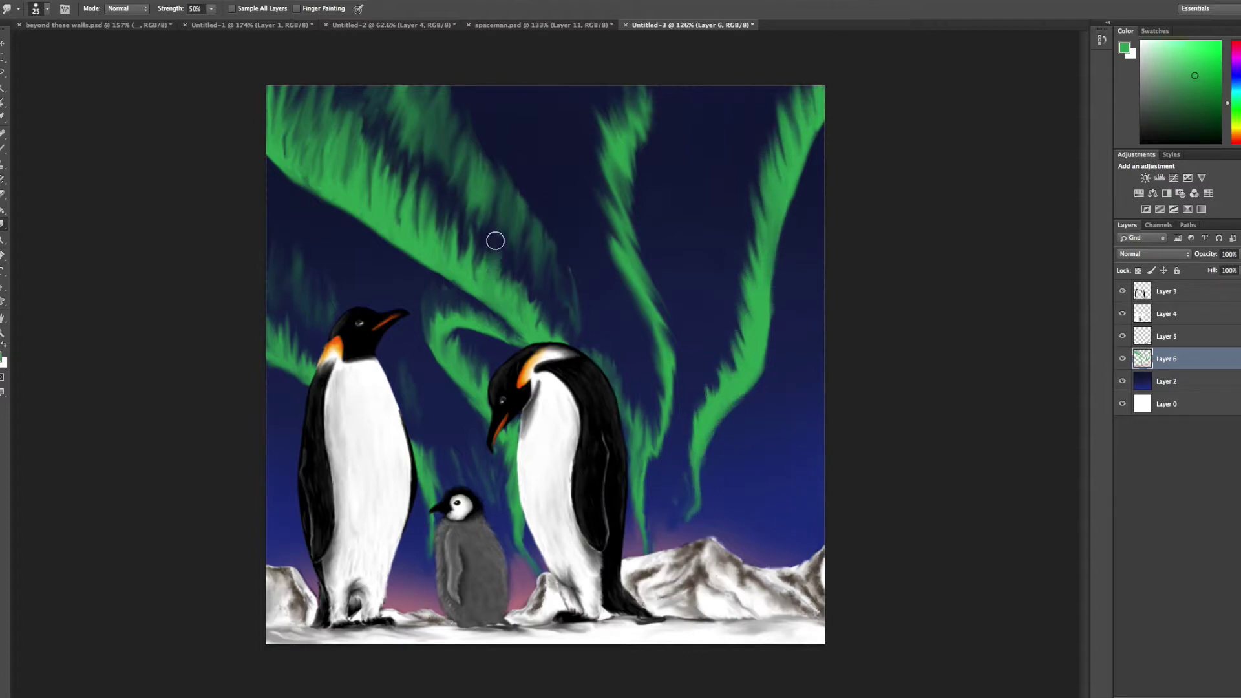
{"action": "mouse_move", "coordinate": [748, 97]}
{"action": "left_mouse_down"}
{"action": "mouse_move", "coordinate": [713, 286]}
{"action": "mouse_move", "coordinate": [746, 91]}
{"action": "mouse_move", "coordinate": [746, 236]}
{"action": "mouse_move", "coordinate": [712, 291]}
{"action": "mouse_move", "coordinate": [726, 216]}
{"action": "mouse_move", "coordinate": [682, 404]}
{"action": "mouse_move", "coordinate": [712, 110]}
{"action": "left_mouse_up"}
{"action": "left_click_drag", "start_coordinate": [665, 499], "coordinate": [634, 171]}
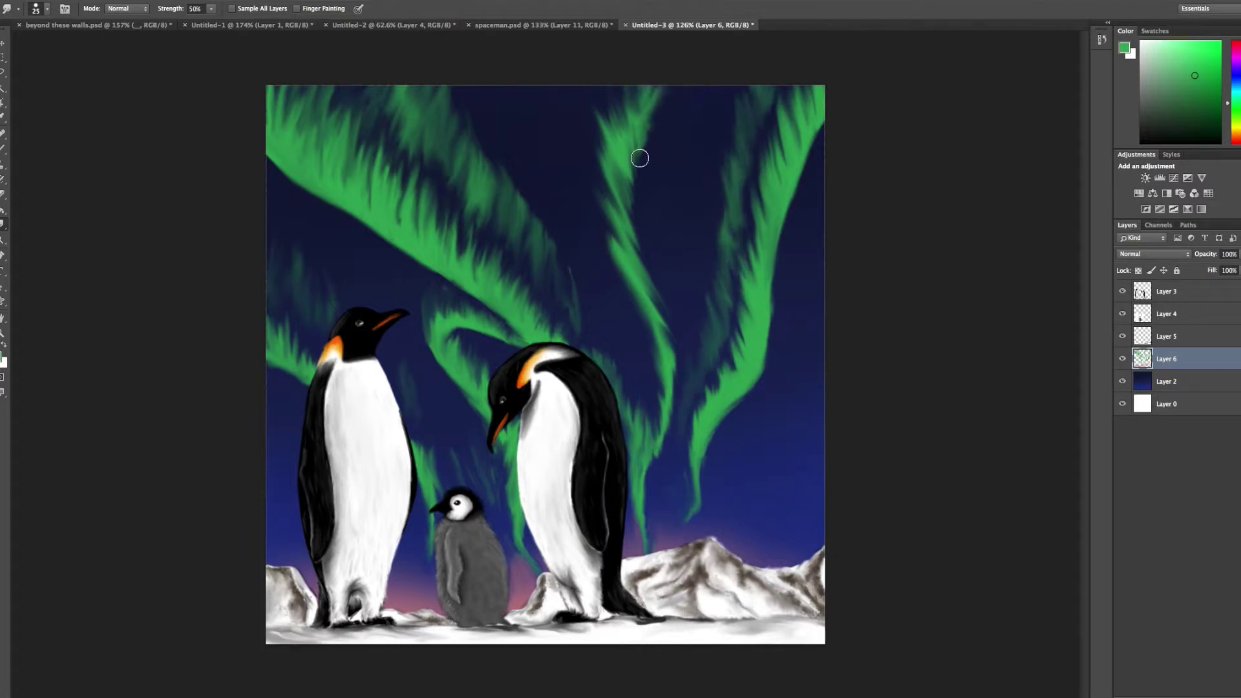
Step: Add a darker green line along the aurora and blend it, smoothing the upper-left strands
{"action": "key", "text": "i"}
{"action": "key", "text": "Return"}
{"action": "key", "text": "b"}
{"action": "left_click_drag", "start_coordinate": [527, 341], "coordinate": [412, 246]}
{"action": "key", "text": "r"}
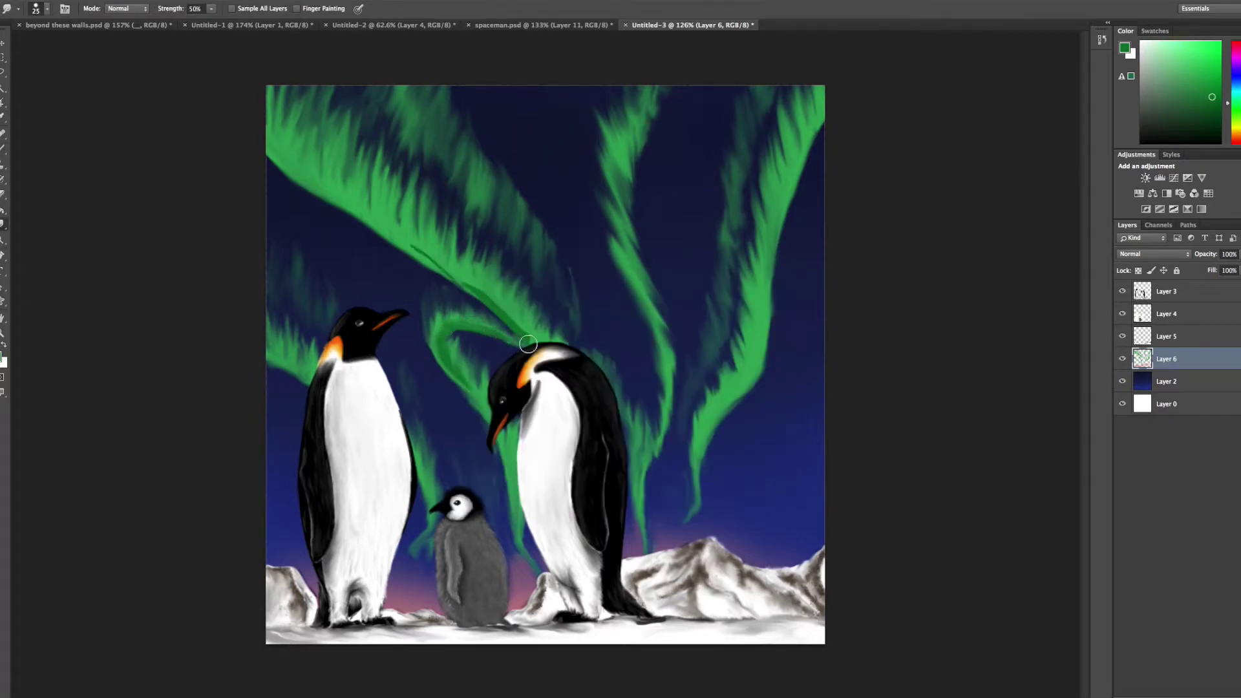
{"action": "left_click_drag", "start_coordinate": [539, 313], "coordinate": [431, 234]}
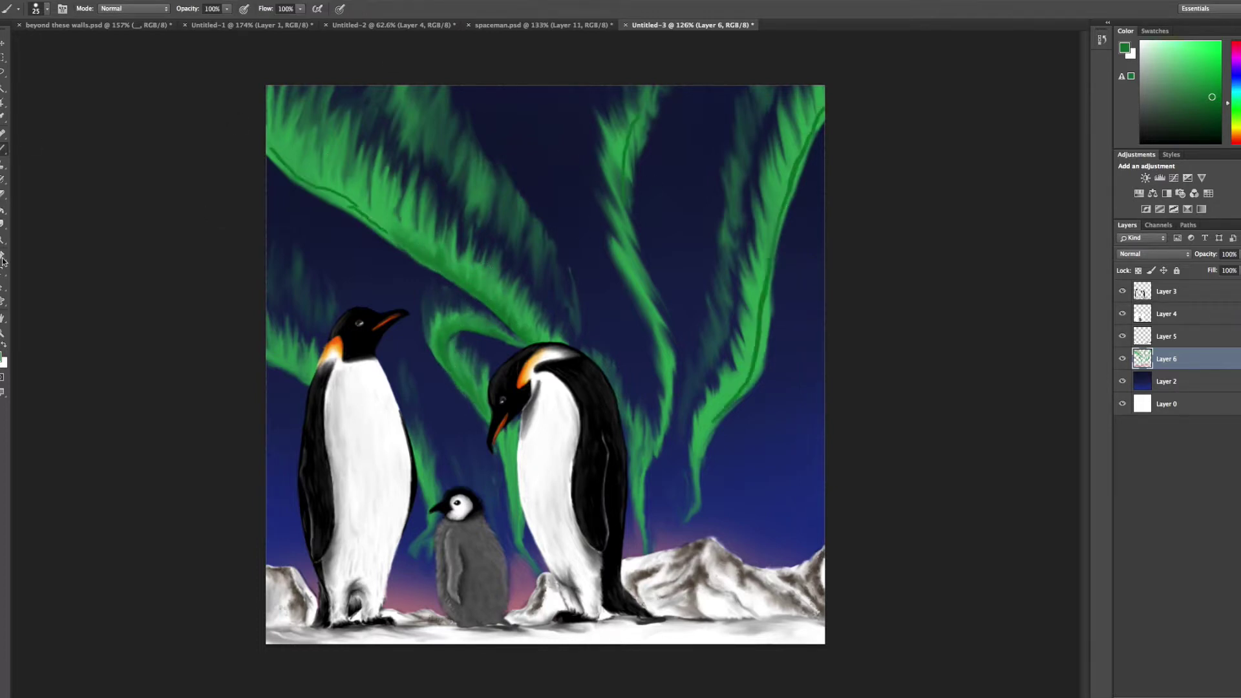
{"action": "left_click_drag", "start_coordinate": [301, 170], "coordinate": [375, 216]}
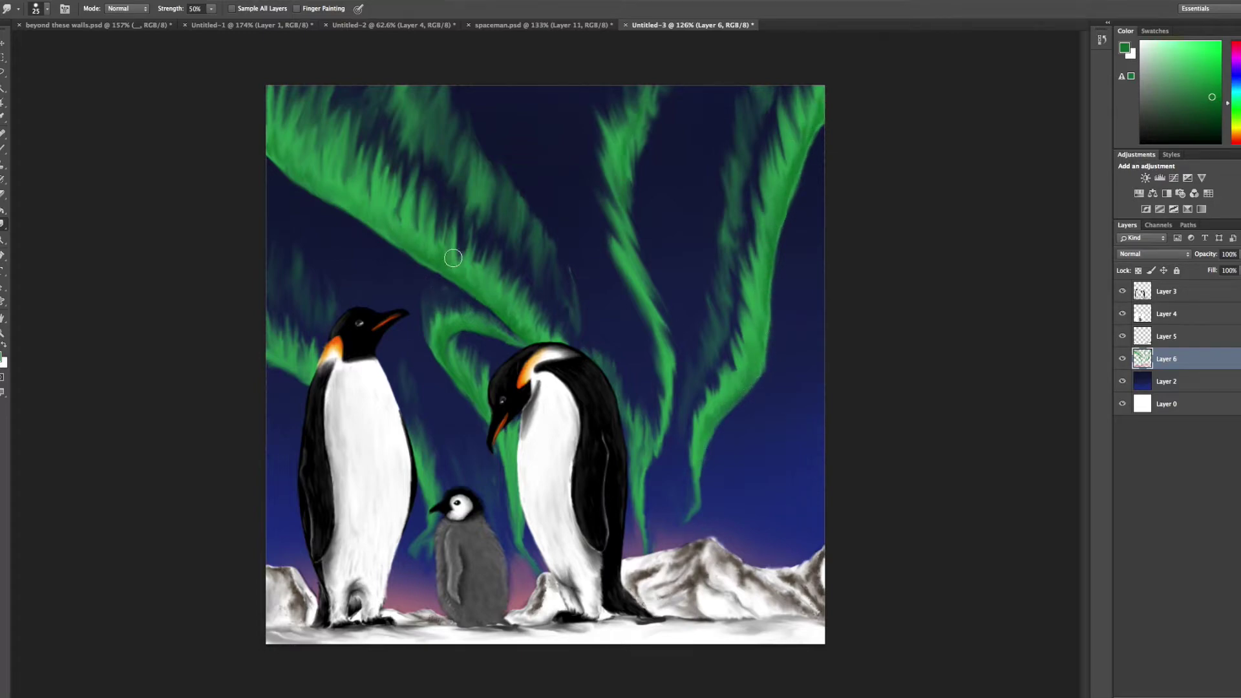
{"action": "left_click_drag", "start_coordinate": [325, 101], "coordinate": [317, 150]}
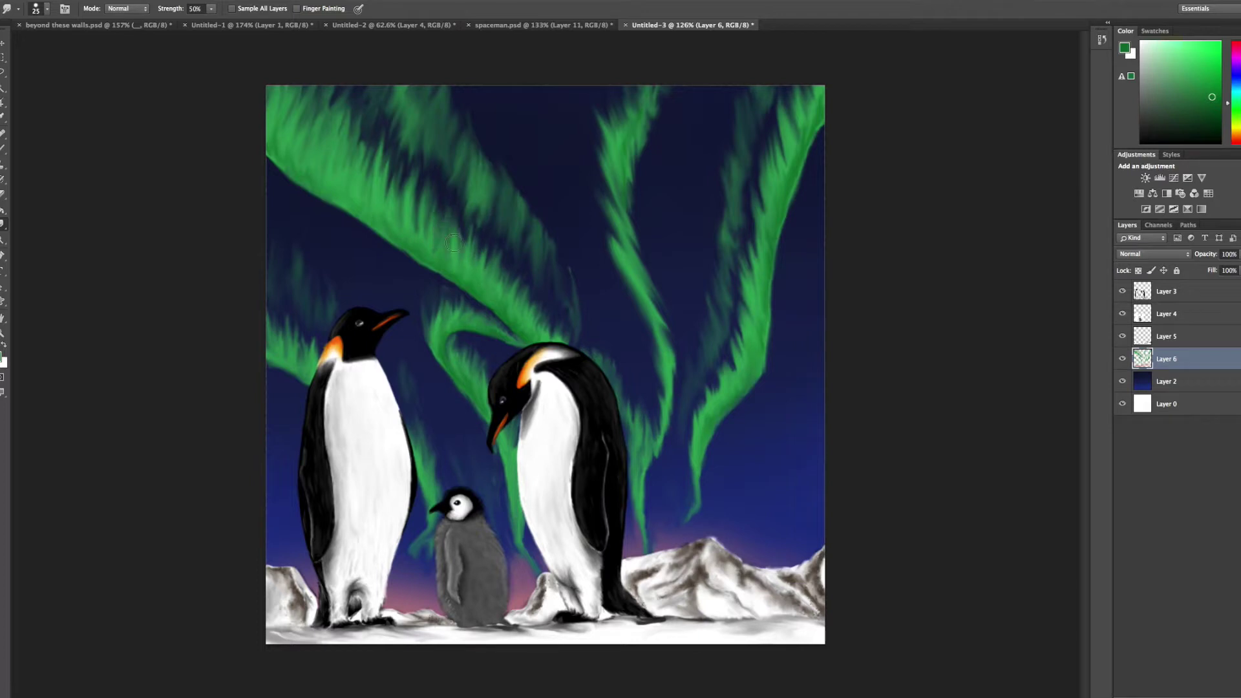
{"action": "left_click", "coordinate": [2, 193]}
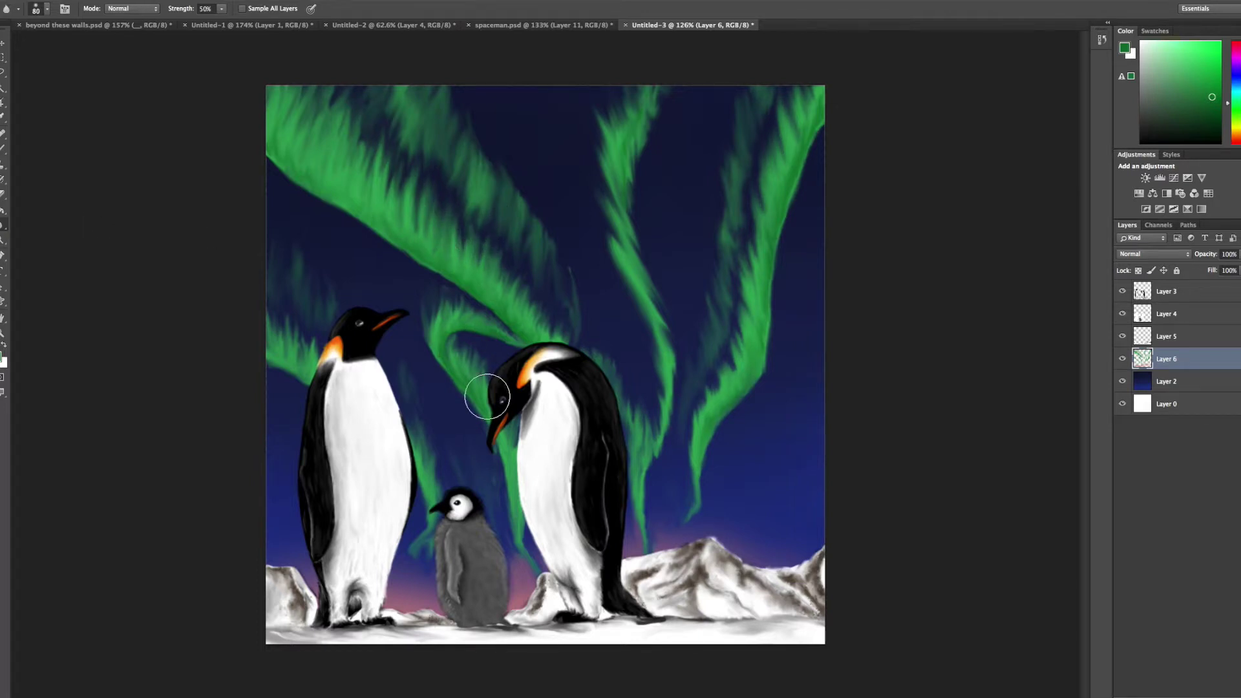
Step: Paint a soft pale-pink glow and purple haze across the sky on the aurora layer
{"action": "key", "text": "b"}
{"action": "left_click", "coordinate": [289, 202], "text": "alt"}
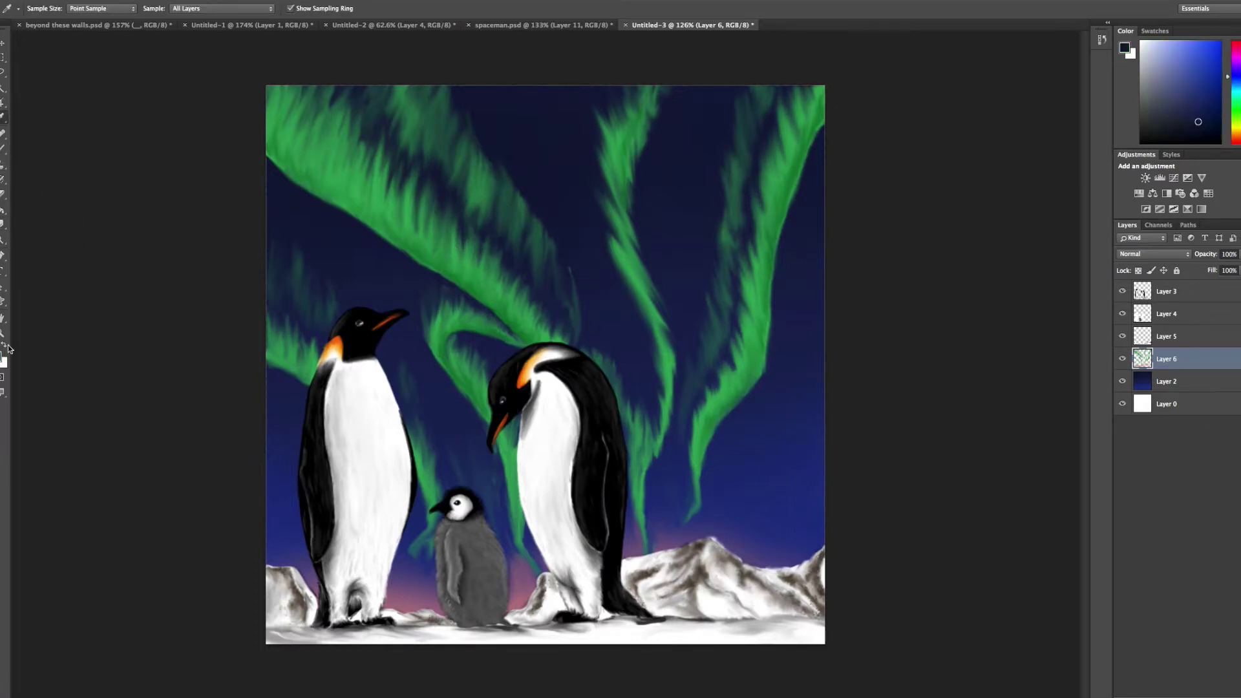
{"action": "key", "text": "alt+bracketleft"}
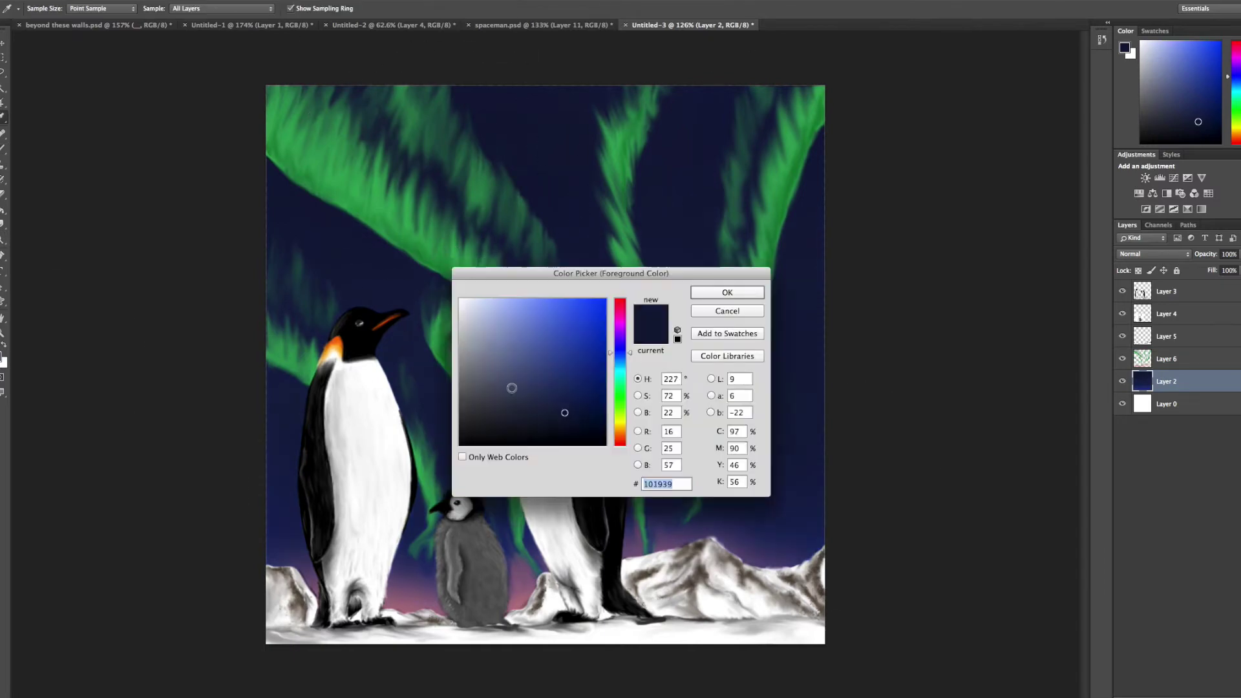
{"action": "key", "text": "alt+bracketright"}
{"action": "key", "text": "bracketleft"}
{"action": "key", "text": "bracketleft"}
{"action": "left_click", "coordinate": [534, 605], "text": "alt"}
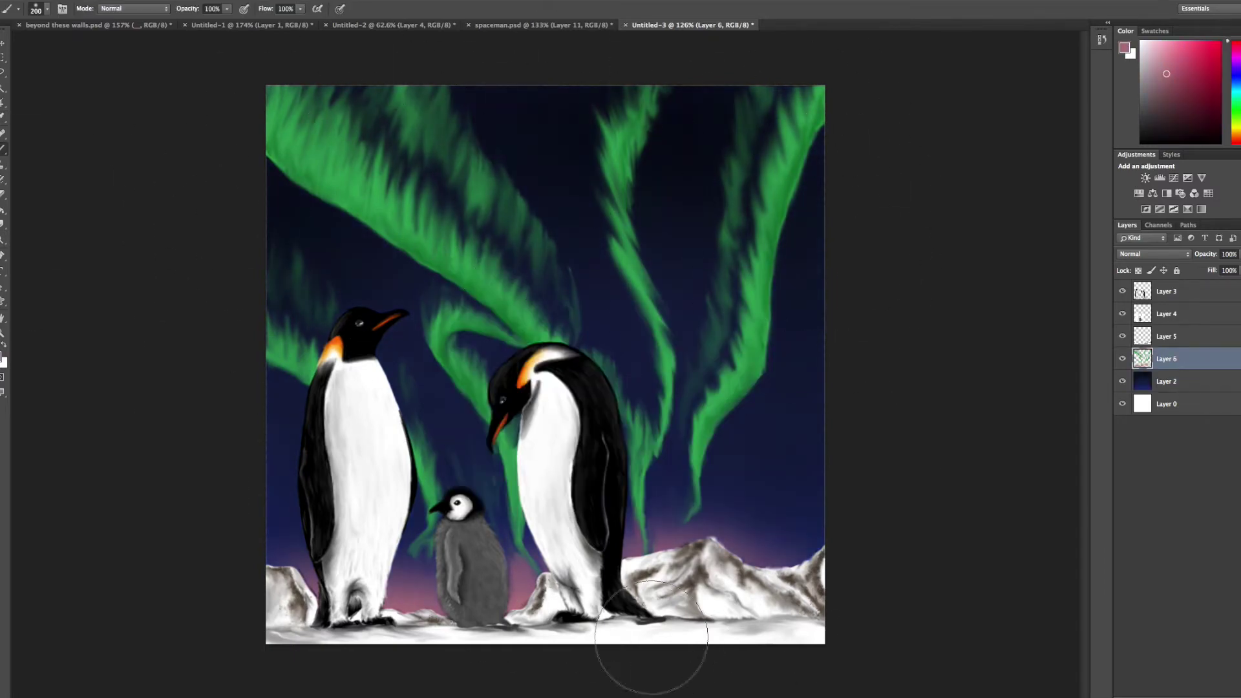
{"action": "key", "text": "bracketleft"}
{"action": "key", "text": "bracketleft"}
{"action": "key", "text": "bracketleft"}
{"action": "left_click_drag", "start_coordinate": [665, 507], "coordinate": [676, 465]}
{"action": "left_click_drag", "start_coordinate": [526, 547], "coordinate": [296, 471]}
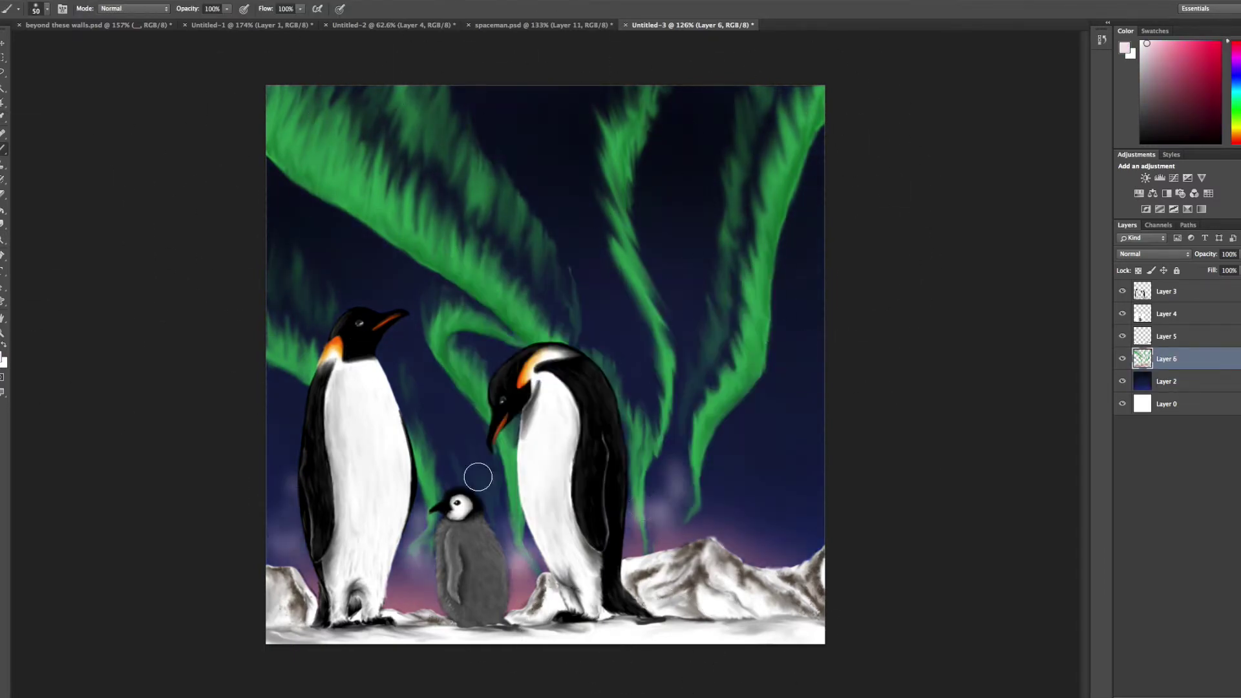
{"action": "key", "text": "bracketright"}
{"action": "key", "text": "bracketright"}
{"action": "key", "text": "bracketright"}
{"action": "left_click_drag", "start_coordinate": [439, 466], "coordinate": [798, 452]}
Step: Smudge the sky haze and aurora tips softer, pulling one green strand toward the right peak
{"action": "key", "text": "r"}
{"action": "left_click_drag", "start_coordinate": [291, 487], "coordinate": [290, 548]}
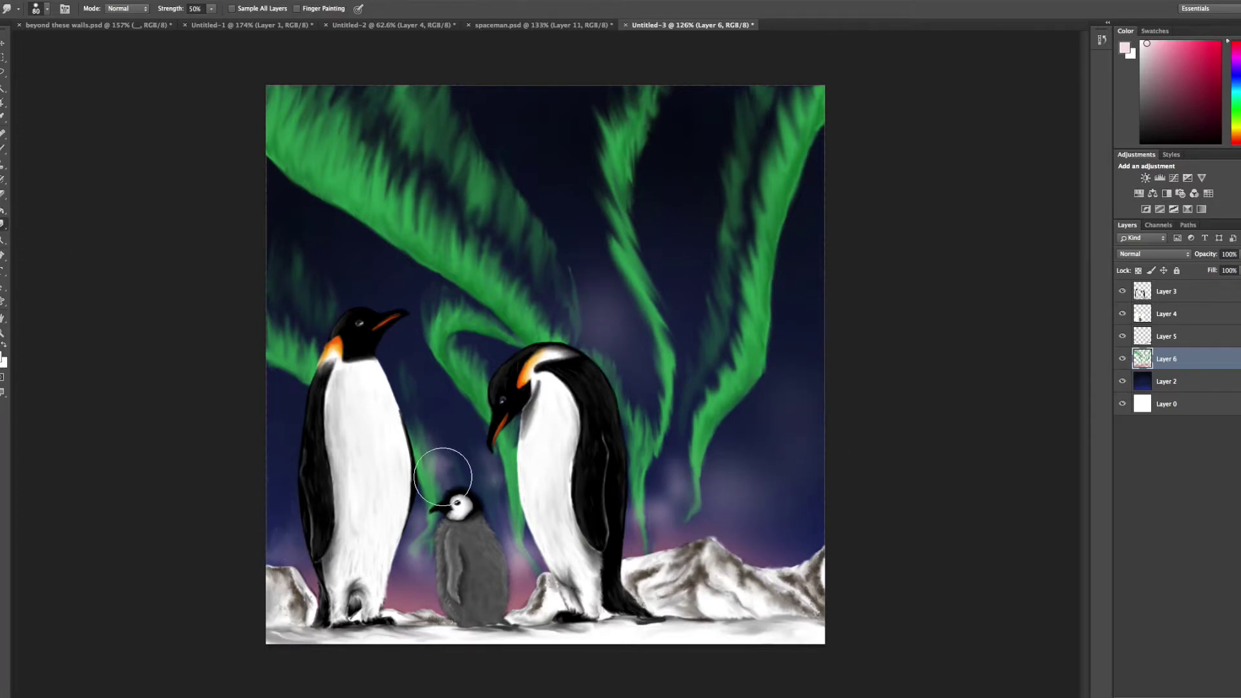
{"action": "key", "text": "bracketright"}
{"action": "key", "text": "bracketright"}
{"action": "key", "text": "bracketleft"}
{"action": "key", "text": "bracketleft"}
{"action": "key", "text": "bracketleft"}
{"action": "left_click_drag", "start_coordinate": [693, 503], "coordinate": [696, 527]}
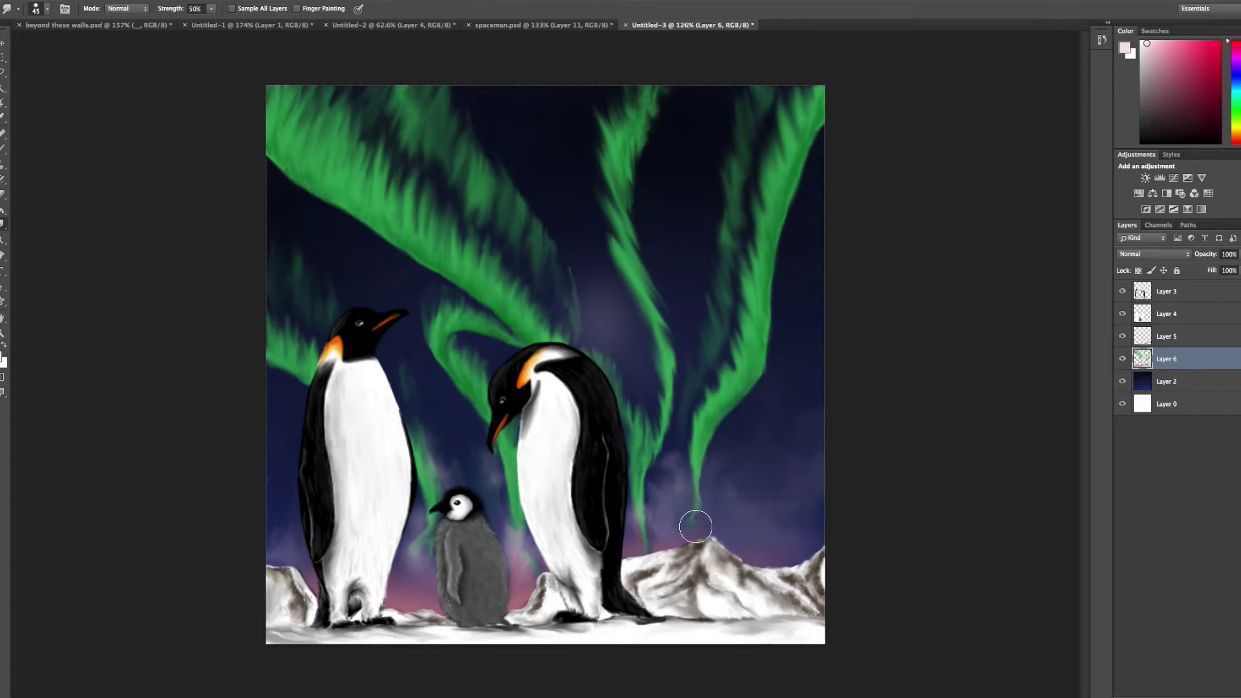
{"action": "left_click_drag", "start_coordinate": [615, 338], "coordinate": [595, 266]}
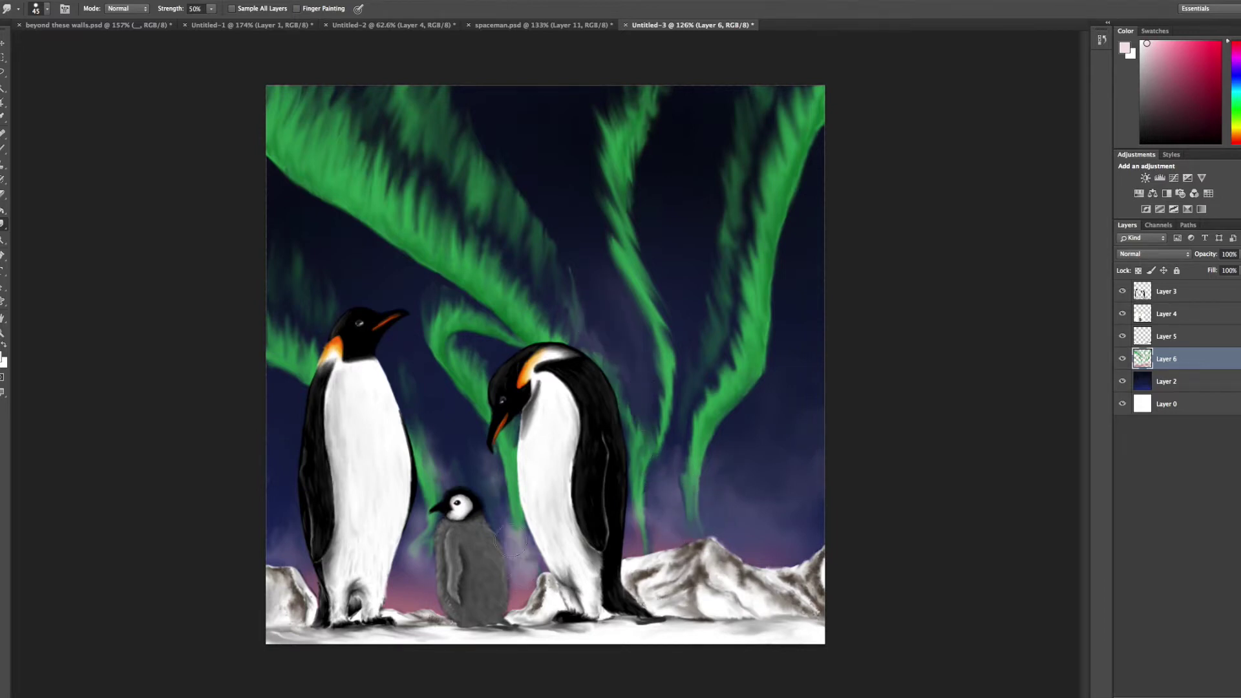
{"action": "left_click_drag", "start_coordinate": [423, 572], "coordinate": [414, 515]}
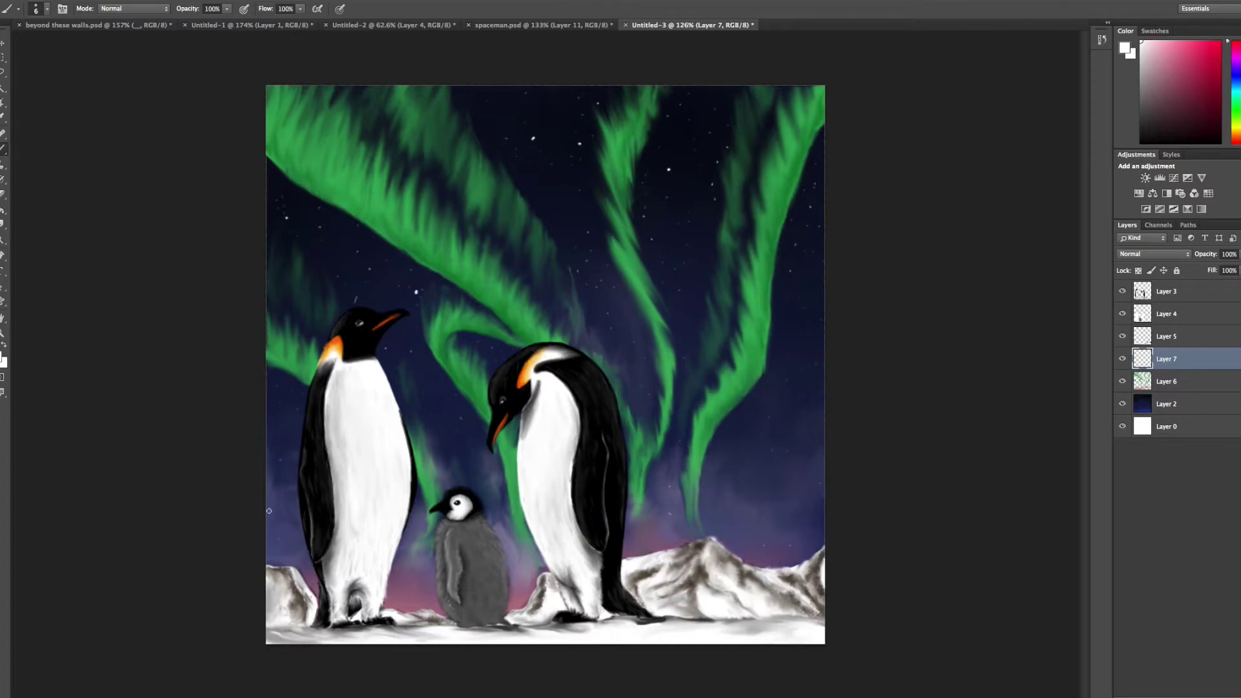
Step: Add a new top layer and paint black shading over the snow and mountains
{"action": "key", "text": "ctrl+shift+alt+n"}
{"action": "key", "text": "ctrl+shift+bracketright"}
{"action": "key", "text": "d"}
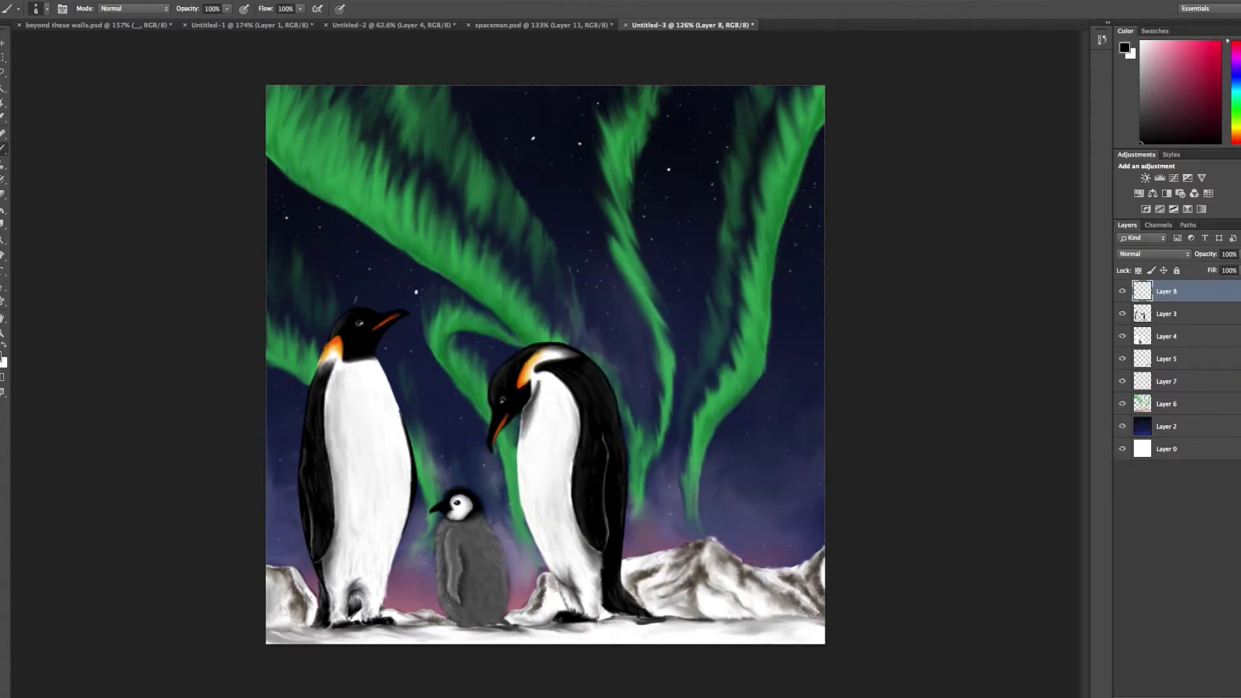
{"action": "scroll", "coordinate": [528, 361], "scroll_direction": "up", "scroll_amount": 1}
{"action": "mouse_move", "coordinate": [277, 670]}
{"action": "left_mouse_down"}
{"action": "mouse_move", "coordinate": [327, 571]}
{"action": "mouse_move", "coordinate": [582, 513]}
{"action": "mouse_move", "coordinate": [707, 651]}
{"action": "left_mouse_up"}
{"action": "key", "text": "bracketright"}
{"action": "key", "text": "bracketright"}
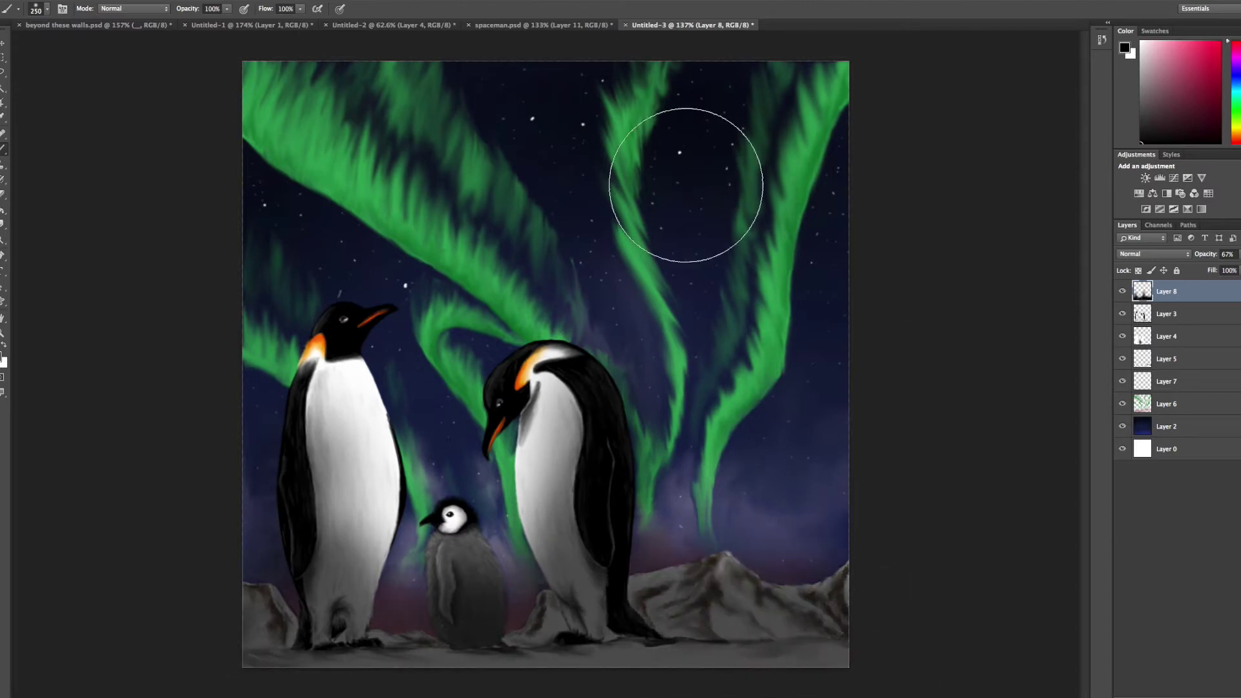
Step: Shade both penguins' bellies and the chick's body darker, then hide the shading layer to compare
{"action": "key", "text": "bracketleft"}
{"action": "key", "text": "bracketleft"}
{"action": "key", "text": "bracketleft"}
{"action": "key", "text": "bracketleft"}
{"action": "left_click_drag", "start_coordinate": [317, 579], "coordinate": [288, 388]}
{"action": "mouse_move", "coordinate": [562, 381]}
{"action": "left_mouse_down"}
{"action": "mouse_move", "coordinate": [556, 530]}
{"action": "mouse_move", "coordinate": [523, 485]}
{"action": "left_mouse_up"}
{"action": "key", "text": "bracketleft"}
{"action": "key", "text": "bracketleft"}
{"action": "left_click_drag", "start_coordinate": [454, 582], "coordinate": [461, 638]}
{"action": "key", "text": "bracketleft"}
{"action": "key", "text": "bracketleft"}
{"action": "key", "text": "x"}
{"action": "left_click", "coordinate": [1123, 291]}
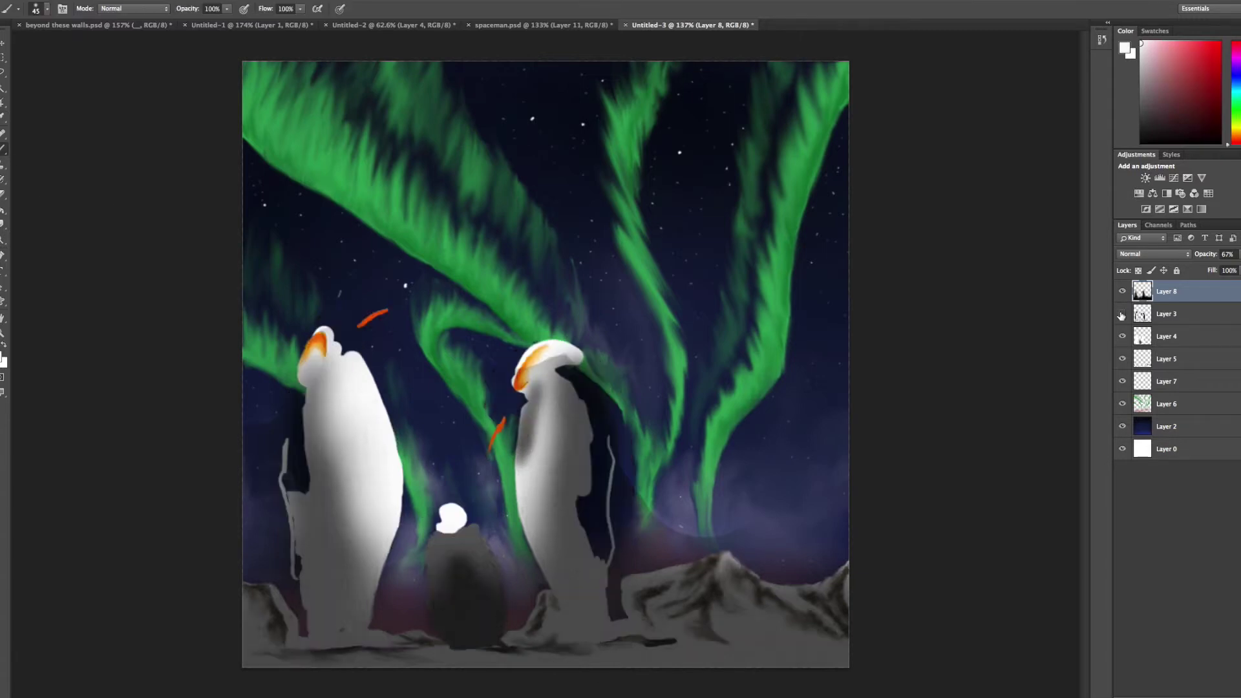
Step: On Layers 3 and 6, smudge the purple glow and aurora tail down toward the right peak
{"action": "left_click", "coordinate": [1164, 314]}
{"action": "scroll", "coordinate": [353, 321], "scroll_direction": "up", "scroll_amount": 4}
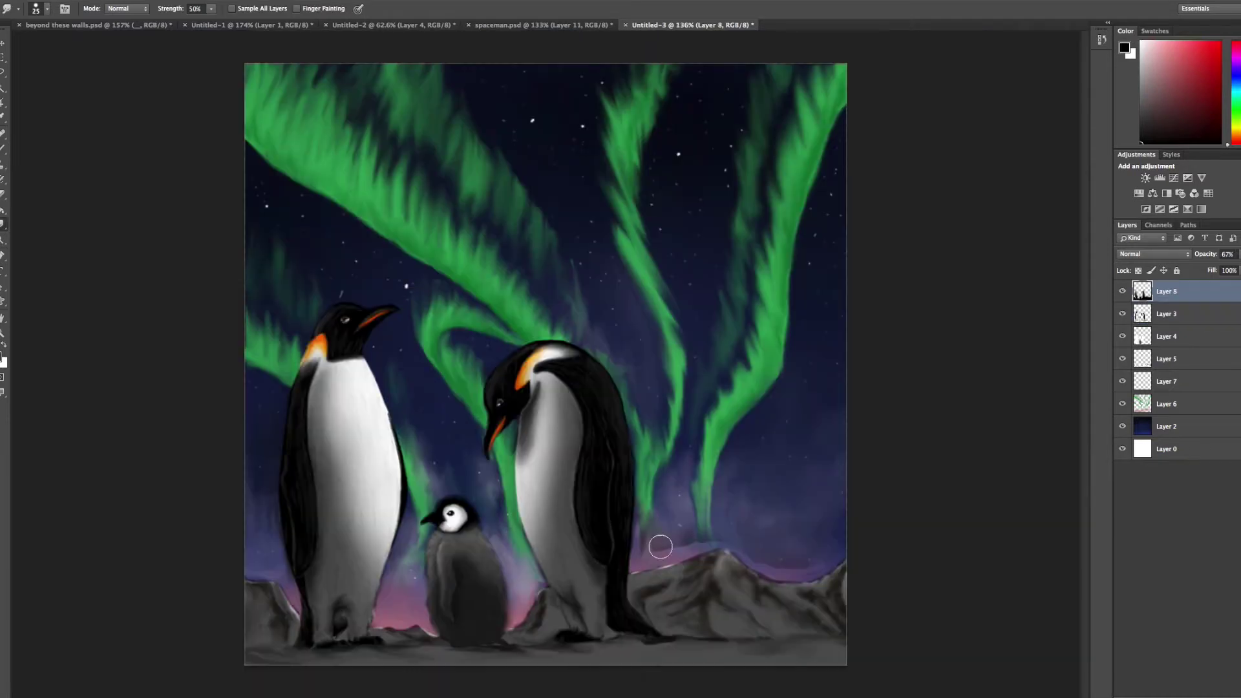
{"action": "key", "text": "bracketright"}
{"action": "mouse_move", "coordinate": [660, 547]}
{"action": "left_mouse_down"}
{"action": "mouse_move", "coordinate": [782, 539]}
{"action": "mouse_move", "coordinate": [646, 518]}
{"action": "left_mouse_up"}
{"action": "key", "text": "bracketright"}
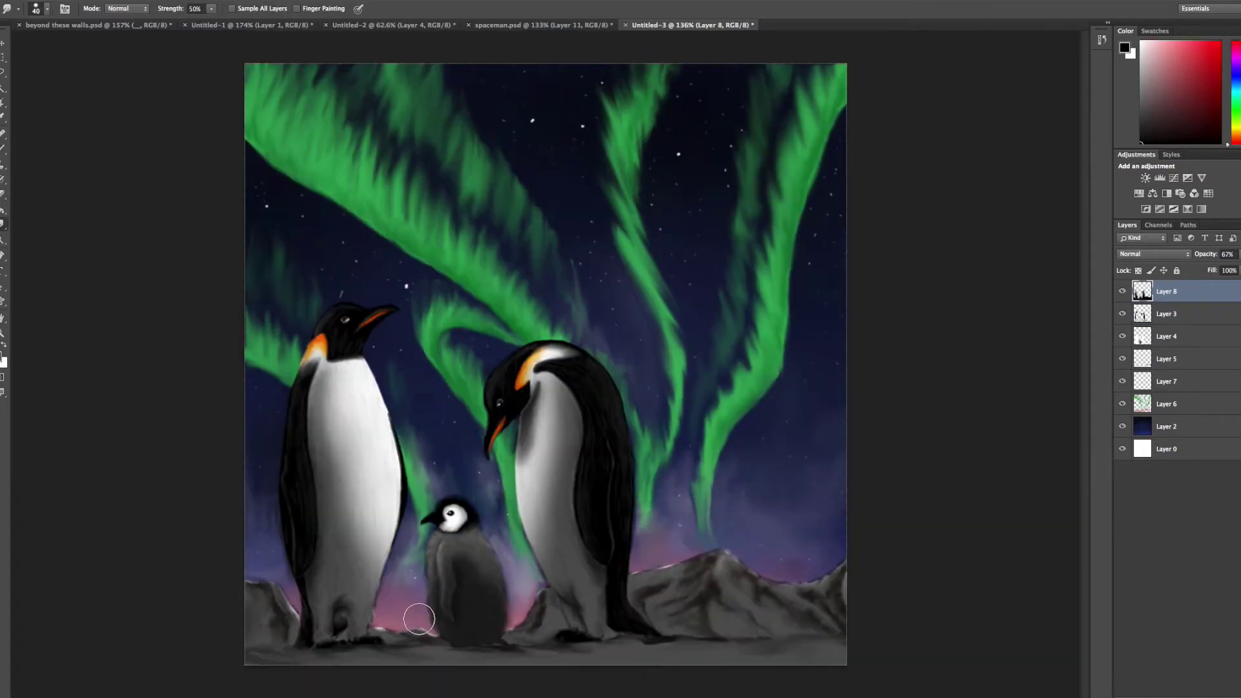
{"action": "left_click_drag", "start_coordinate": [650, 559], "coordinate": [720, 541]}
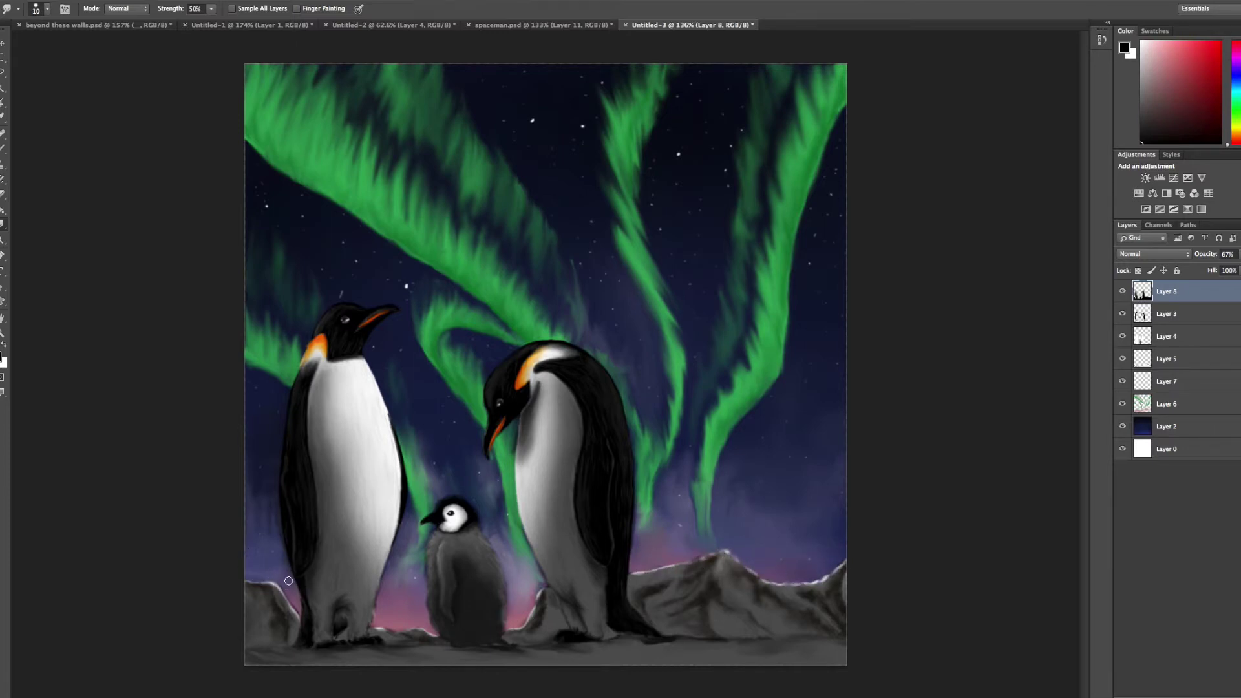
{"action": "key", "text": "alt+bracketleft"}
{"action": "key", "text": "alt+bracketleft"}
{"action": "key", "text": "alt+bracketleft"}
{"action": "key", "text": "alt+bracketleft"}
{"action": "key", "text": "bracketright"}
{"action": "key", "text": "bracketright"}
{"action": "key", "text": "bracketright"}
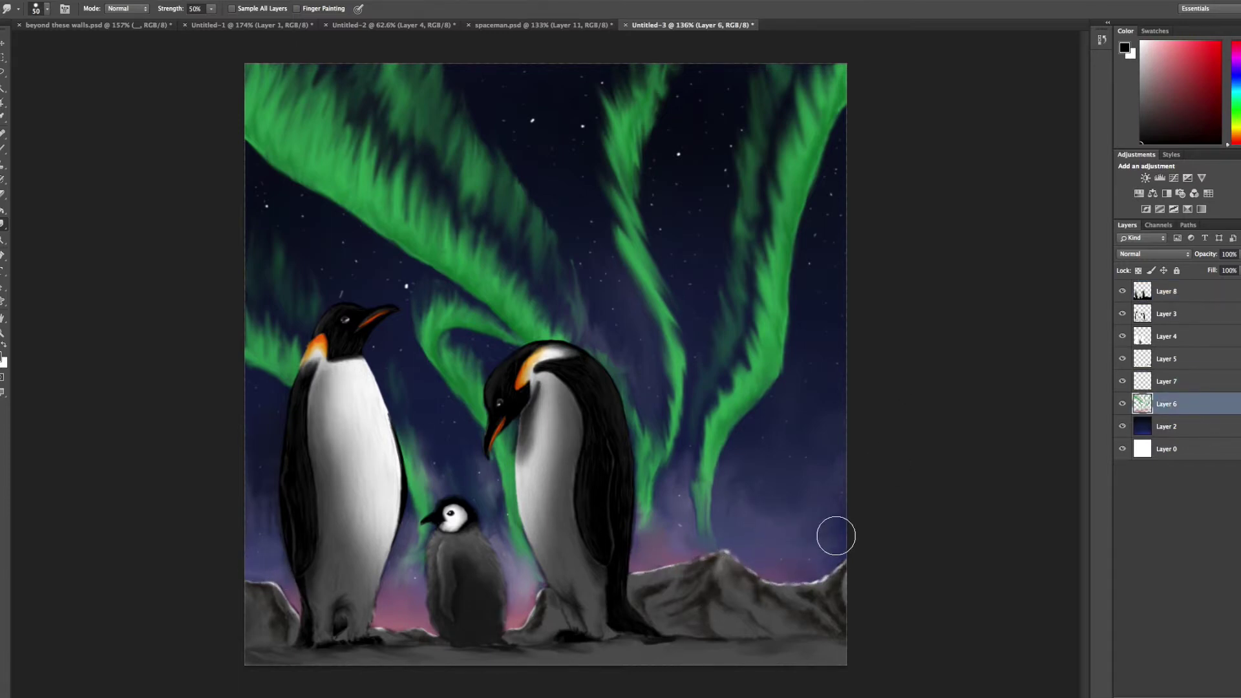
{"action": "left_click_drag", "start_coordinate": [676, 482], "coordinate": [699, 523]}
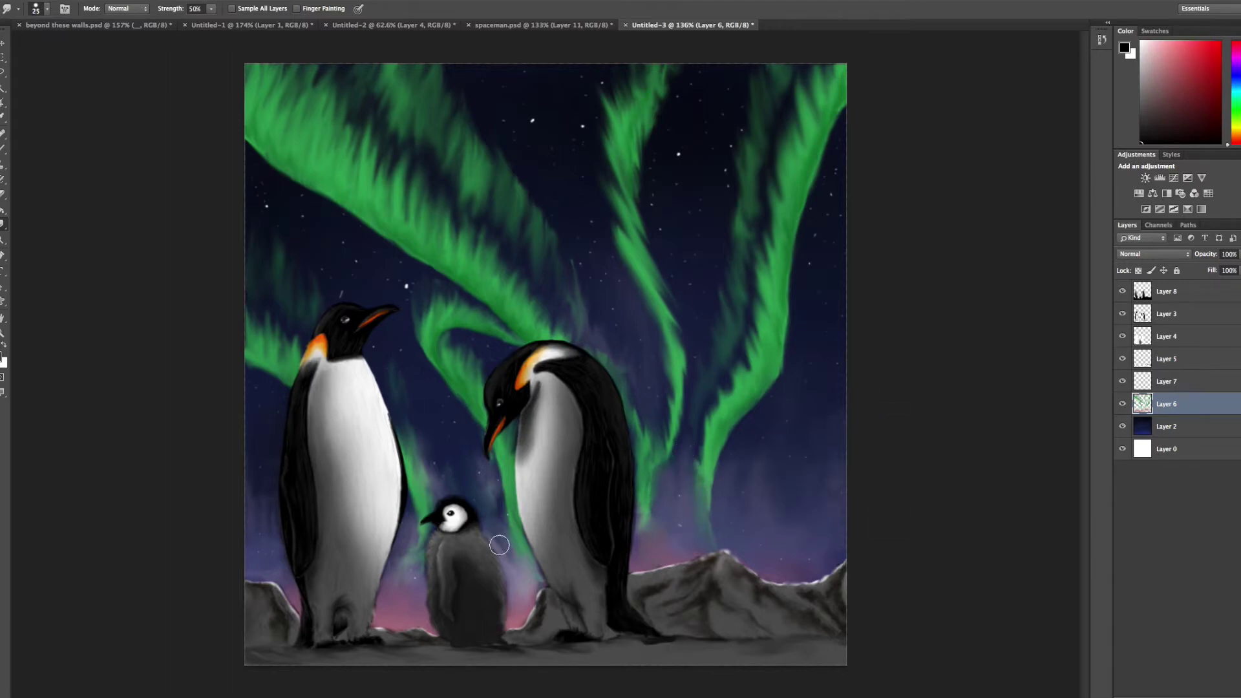
{"action": "key", "text": "alt+shift+bracketright"}
Step: On a new Layer 9, outline the penguins' heads and front edges in green
{"action": "key", "text": "b"}
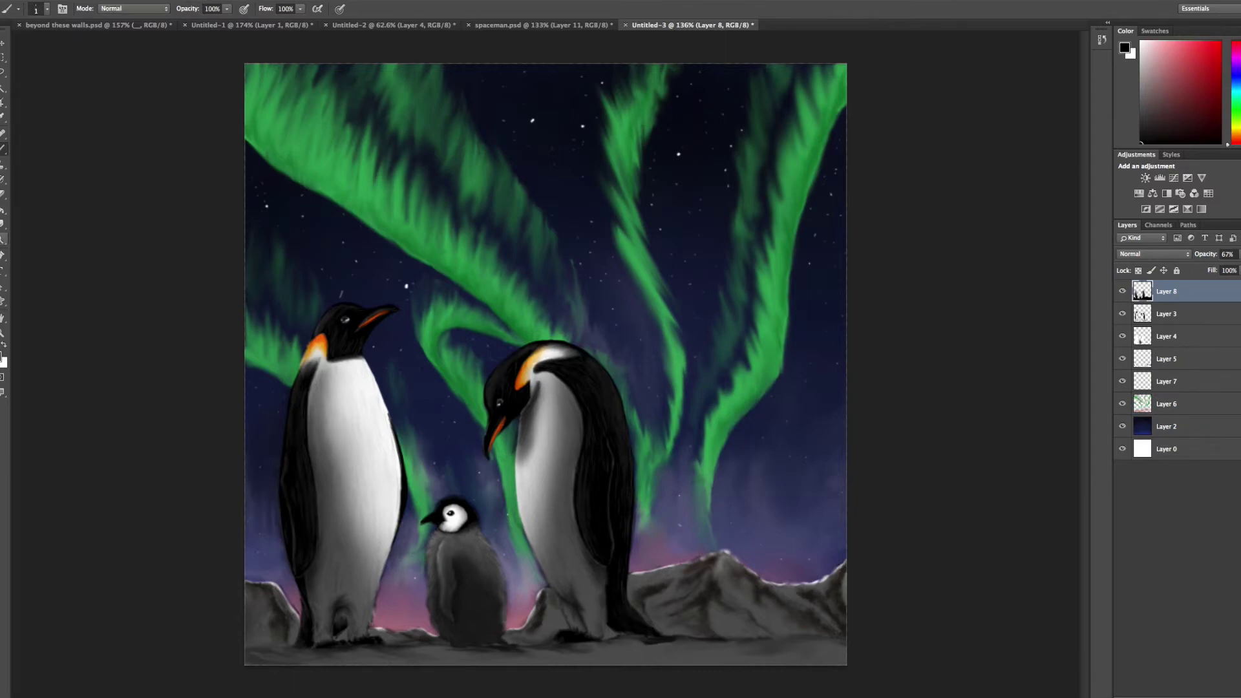
{"action": "key", "text": "ctrl+shift+alt+n"}
{"action": "scroll", "coordinate": [296, 302], "scroll_direction": "up", "scroll_amount": 2}
{"action": "scroll", "coordinate": [296, 303], "scroll_direction": "up", "scroll_amount": 3}
{"action": "left_click_drag", "start_coordinate": [240, 379], "coordinate": [374, 268]}
{"action": "left_click_drag", "start_coordinate": [888, 397], "coordinate": [750, 695]}
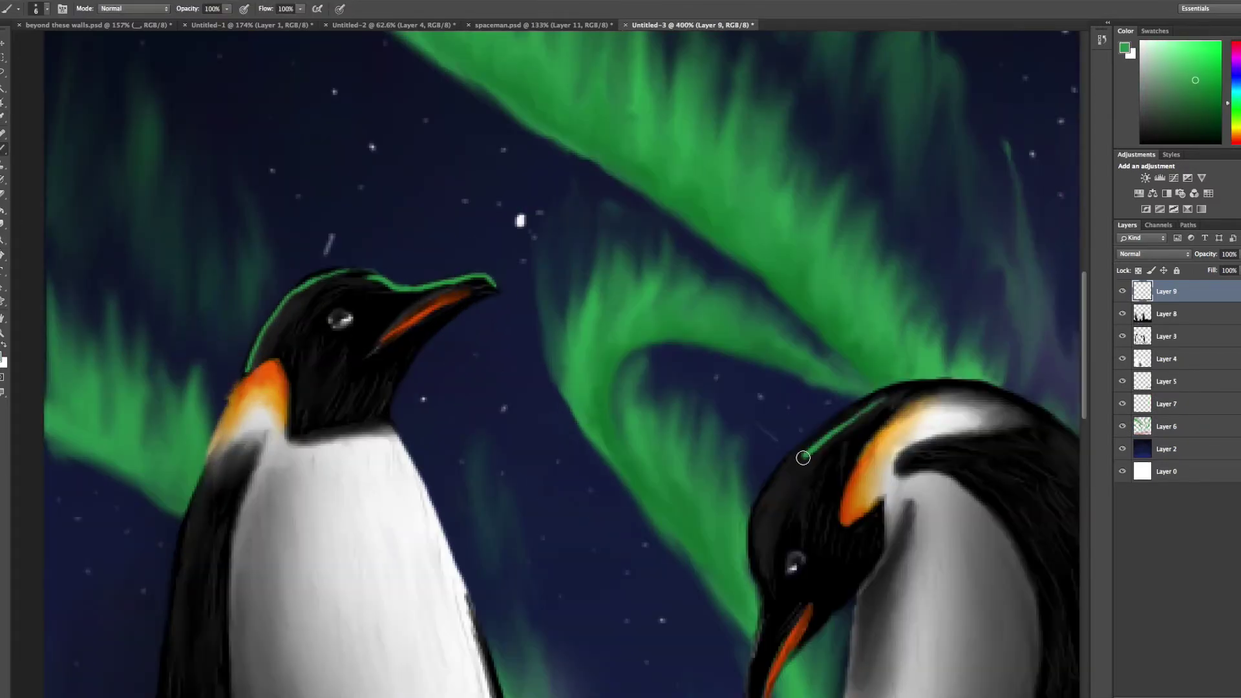
{"action": "scroll", "coordinate": [750, 695], "scroll_direction": "down", "scroll_amount": 2}
{"action": "scroll", "coordinate": [304, 90], "scroll_direction": "up", "scroll_amount": 4}
{"action": "left_click_drag", "start_coordinate": [304, 91], "coordinate": [354, 367]}
{"action": "scroll", "coordinate": [354, 368], "scroll_direction": "down", "scroll_amount": 8}
Step: Smudge the green edges into the left penguin's throat and belly and the right penguin's head
{"action": "key", "text": "r"}
{"action": "scroll", "coordinate": [272, 317], "scroll_direction": "up", "scroll_amount": 6}
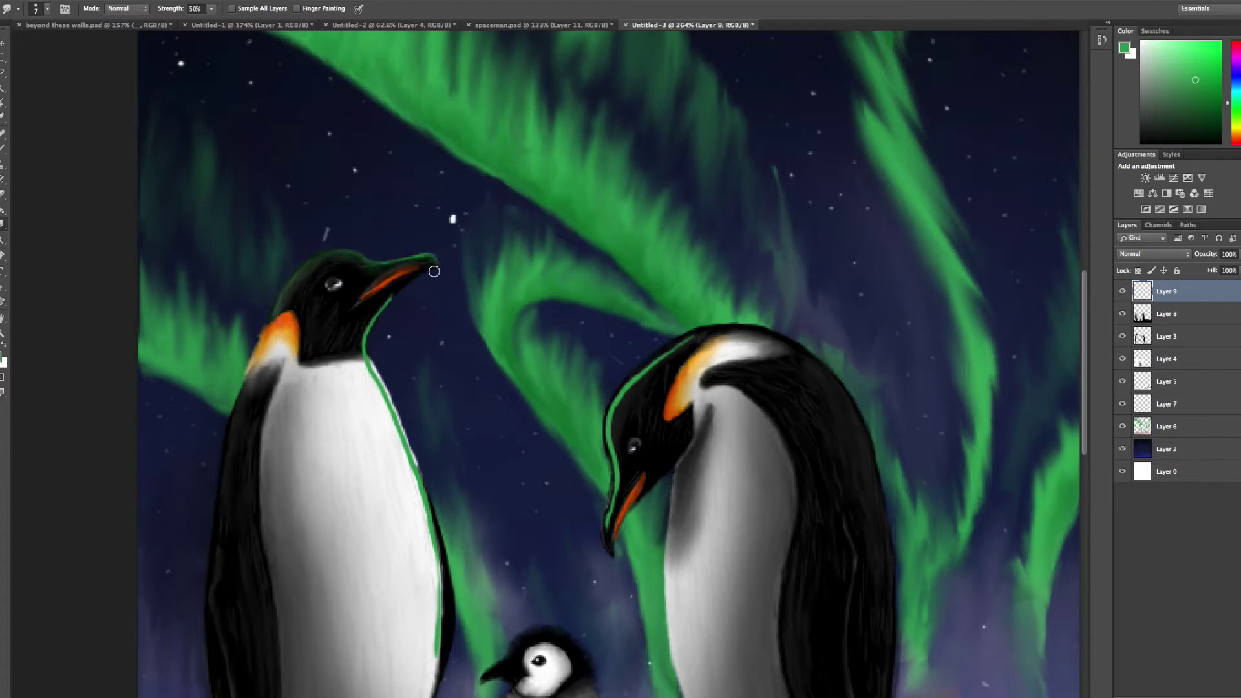
{"action": "left_click_drag", "start_coordinate": [387, 309], "coordinate": [384, 420]}
{"action": "left_click_drag", "start_coordinate": [359, 323], "coordinate": [408, 465]}
{"action": "left_click_drag", "start_coordinate": [427, 524], "coordinate": [354, 376]}
{"action": "scroll", "coordinate": [417, 271], "scroll_direction": "down", "scroll_amount": 2}
{"action": "scroll", "coordinate": [417, 271], "scroll_direction": "down", "scroll_amount": 3}
{"action": "key", "text": "bracketleft"}
{"action": "left_click_drag", "start_coordinate": [446, 472], "coordinate": [431, 364]}
{"action": "scroll", "coordinate": [431, 364], "scroll_direction": "up", "scroll_amount": 2}
{"action": "left_click_drag", "start_coordinate": [605, 311], "coordinate": [594, 409]}
{"action": "mouse_move", "coordinate": [594, 318]}
{"action": "left_mouse_down"}
{"action": "mouse_move", "coordinate": [679, 229]}
{"action": "mouse_move", "coordinate": [611, 285]}
{"action": "left_mouse_up"}
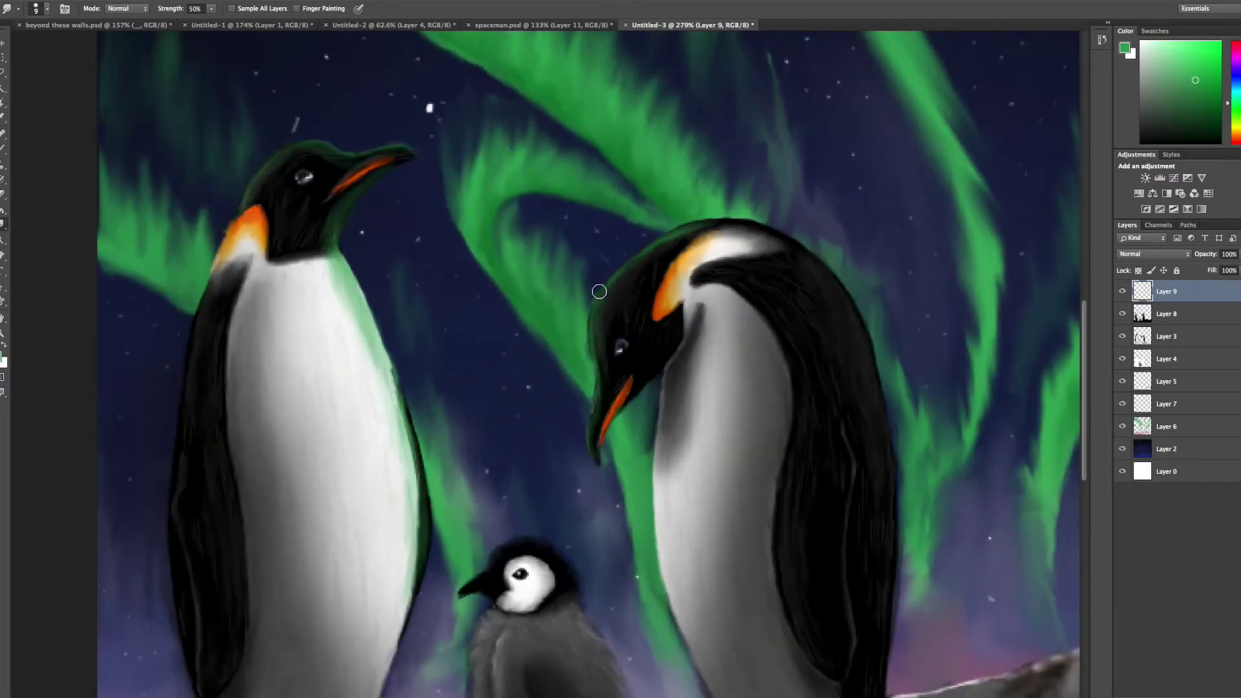
{"action": "scroll", "coordinate": [736, 218], "scroll_direction": "down", "scroll_amount": 10}
{"action": "scroll", "coordinate": [325, 322], "scroll_direction": "up", "scroll_amount": 10}
Step: Paint more green rim light along both penguins' backs and around the chick
{"action": "key", "text": "b"}
{"action": "scroll", "coordinate": [255, 308], "scroll_direction": "down", "scroll_amount": 10}
{"action": "scroll", "coordinate": [674, 451], "scroll_direction": "up", "scroll_amount": 9}
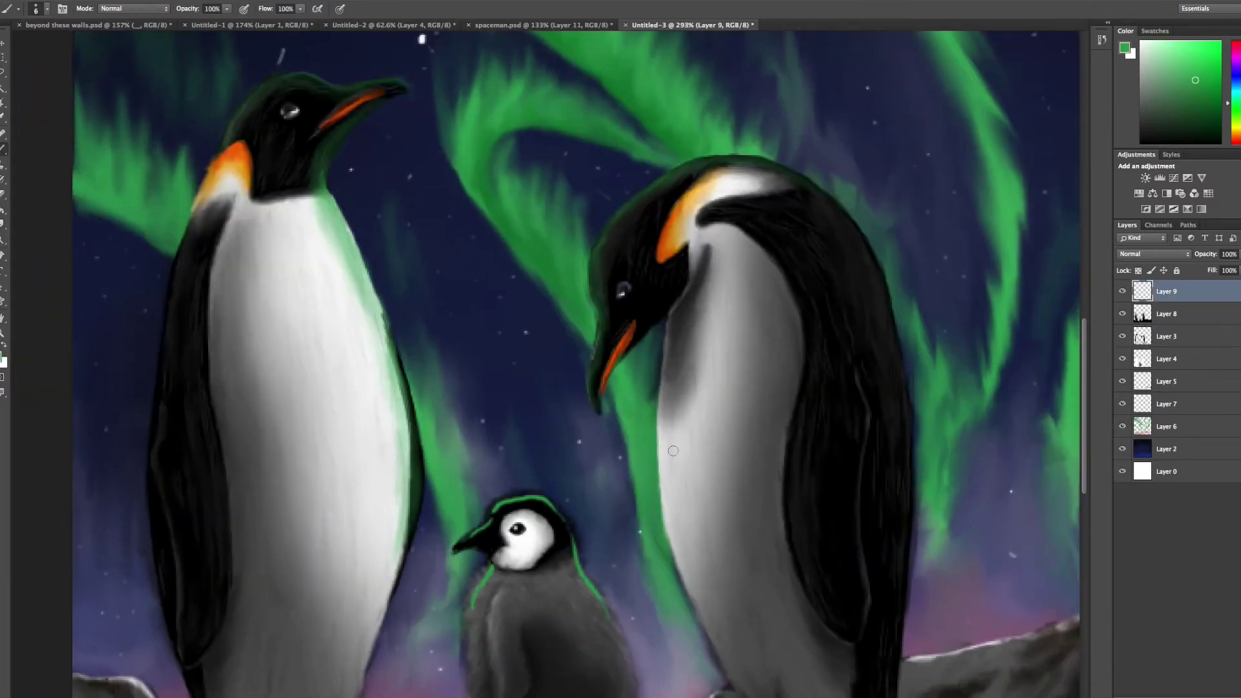
{"action": "left_click_drag", "start_coordinate": [666, 413], "coordinate": [705, 602]}
{"action": "left_click_drag", "start_coordinate": [905, 385], "coordinate": [902, 591]}
{"action": "left_click_drag", "start_coordinate": [889, 323], "coordinate": [898, 372]}
{"action": "left_click_drag", "start_coordinate": [194, 373], "coordinate": [213, 582]}
{"action": "scroll", "coordinate": [421, 473], "scroll_direction": "down", "scroll_amount": 5}
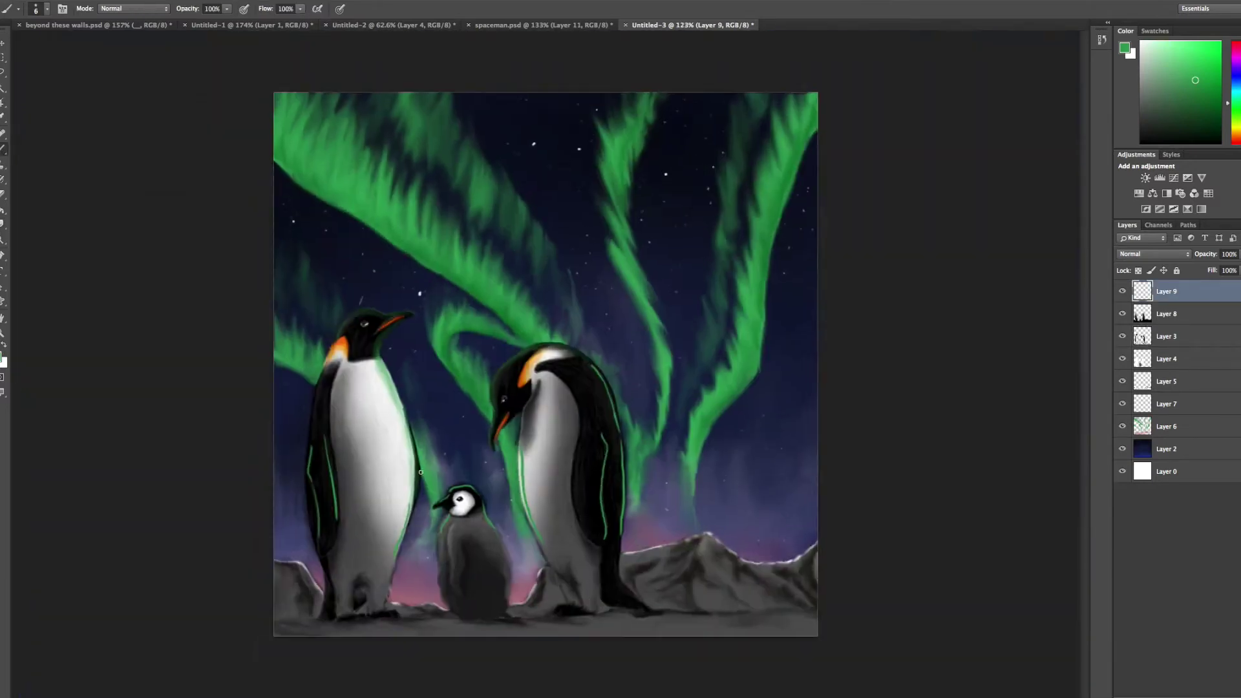
{"action": "scroll", "coordinate": [463, 558], "scroll_direction": "up", "scroll_amount": 8}
Step: Smudge the green rim lines softly into both penguins' feathers and belly edges
{"action": "key", "text": "r"}
{"action": "left_click_drag", "start_coordinate": [631, 252], "coordinate": [633, 349]}
{"action": "left_click_drag", "start_coordinate": [637, 142], "coordinate": [653, 462]}
{"action": "left_click_drag", "start_coordinate": [654, 407], "coordinate": [768, 626]}
{"action": "left_click_drag", "start_coordinate": [637, 317], "coordinate": [658, 432]}
{"action": "left_click_drag", "start_coordinate": [630, 311], "coordinate": [640, 409]}
{"action": "scroll", "coordinate": [637, 407], "scroll_direction": "down", "scroll_amount": 3}
{"action": "scroll", "coordinate": [556, 452], "scroll_direction": "up", "scroll_amount": 5}
{"action": "left_click_drag", "start_coordinate": [556, 430], "coordinate": [543, 585]}
{"action": "left_click_drag", "start_coordinate": [550, 385], "coordinate": [533, 511]}
{"action": "scroll", "coordinate": [590, 517], "scroll_direction": "up", "scroll_amount": 1}
{"action": "left_click_drag", "start_coordinate": [549, 213], "coordinate": [540, 394]}
{"action": "left_click_drag", "start_coordinate": [847, 104], "coordinate": [843, 510]}
{"action": "scroll", "coordinate": [815, 451], "scroll_direction": "down", "scroll_amount": 7}
{"action": "scroll", "coordinate": [814, 451], "scroll_direction": "up", "scroll_amount": 3}
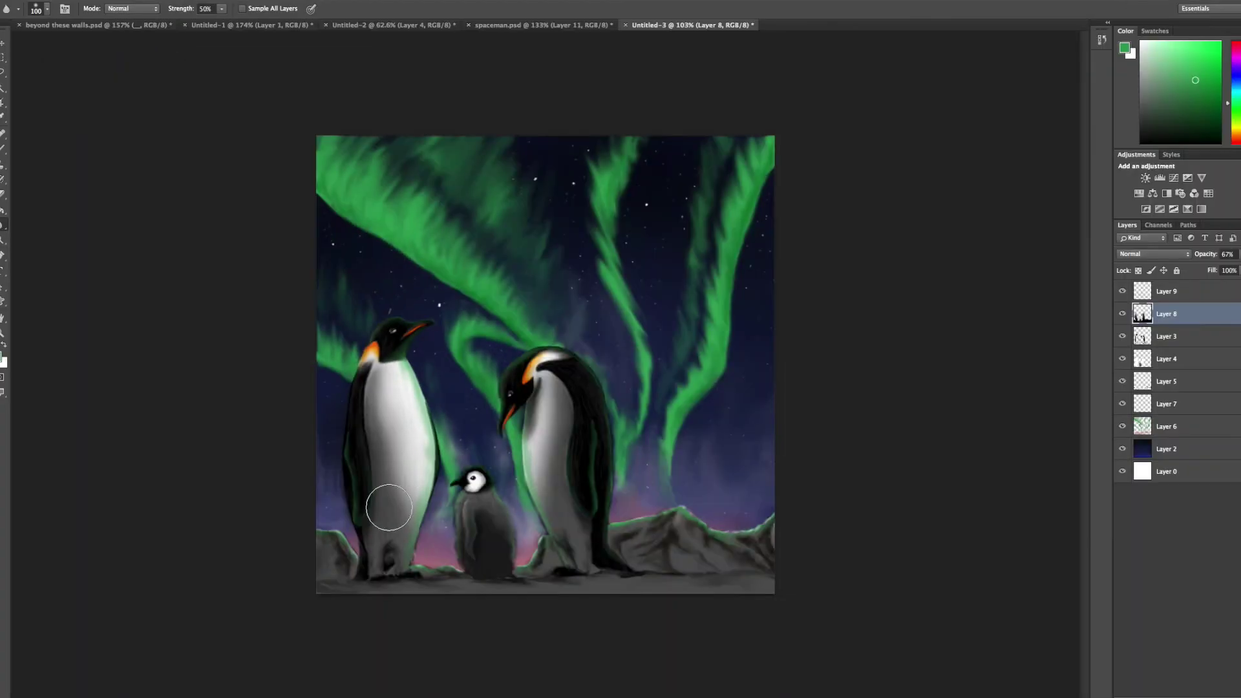
Step: Smooth and reshape the left penguin's white belly shading with the Smudge tool
{"action": "key", "text": "shift+r"}
{"action": "left_click_drag", "start_coordinate": [388, 507], "coordinate": [379, 401]}
{"action": "key", "text": "bracketright"}
{"action": "mouse_move", "coordinate": [392, 388]}
{"action": "left_mouse_down"}
{"action": "mouse_move", "coordinate": [414, 465]}
{"action": "mouse_move", "coordinate": [386, 362]}
{"action": "mouse_move", "coordinate": [420, 521]}
{"action": "left_mouse_up"}
{"action": "key", "text": "bracketleft"}
{"action": "key", "text": "bracketleft"}
{"action": "key", "text": "bracketleft"}
{"action": "mouse_move", "coordinate": [420, 421]}
{"action": "left_mouse_down"}
{"action": "mouse_move", "coordinate": [411, 556]}
{"action": "mouse_move", "coordinate": [404, 509]}
{"action": "left_mouse_up"}
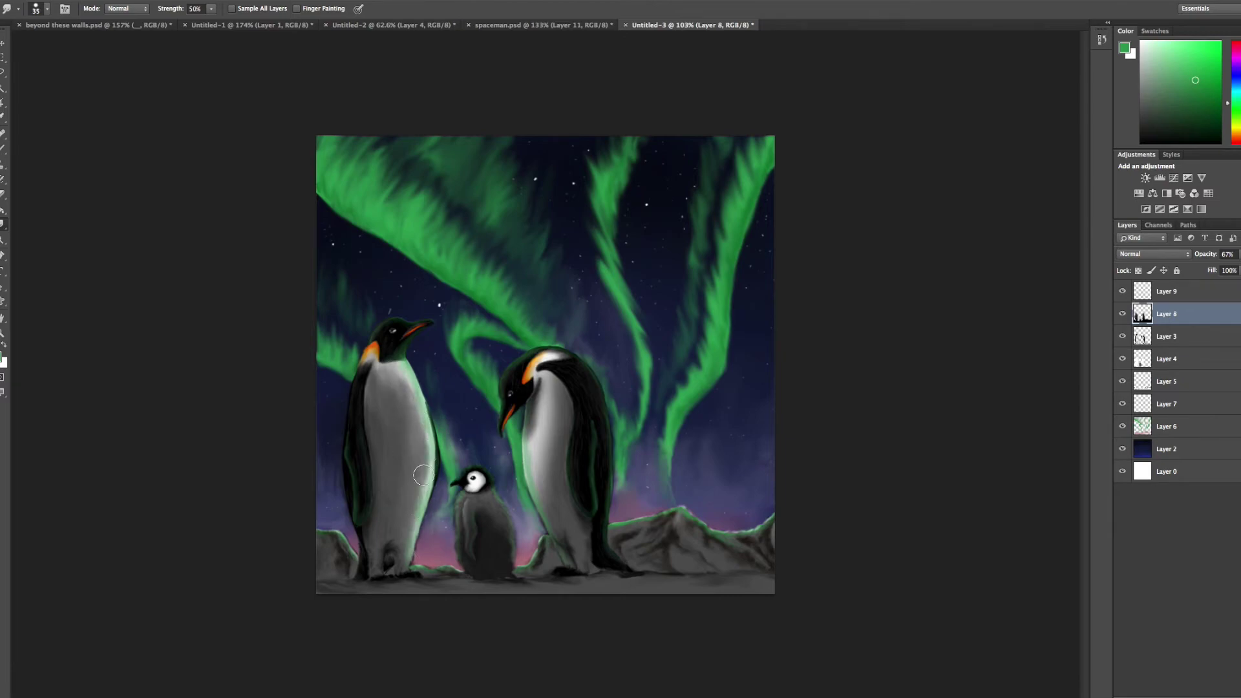
Step: Zoom in and smudge the right penguin's white belly smooth
{"action": "key", "text": "ctrl+plus"}
{"action": "key", "text": "bracketleft"}
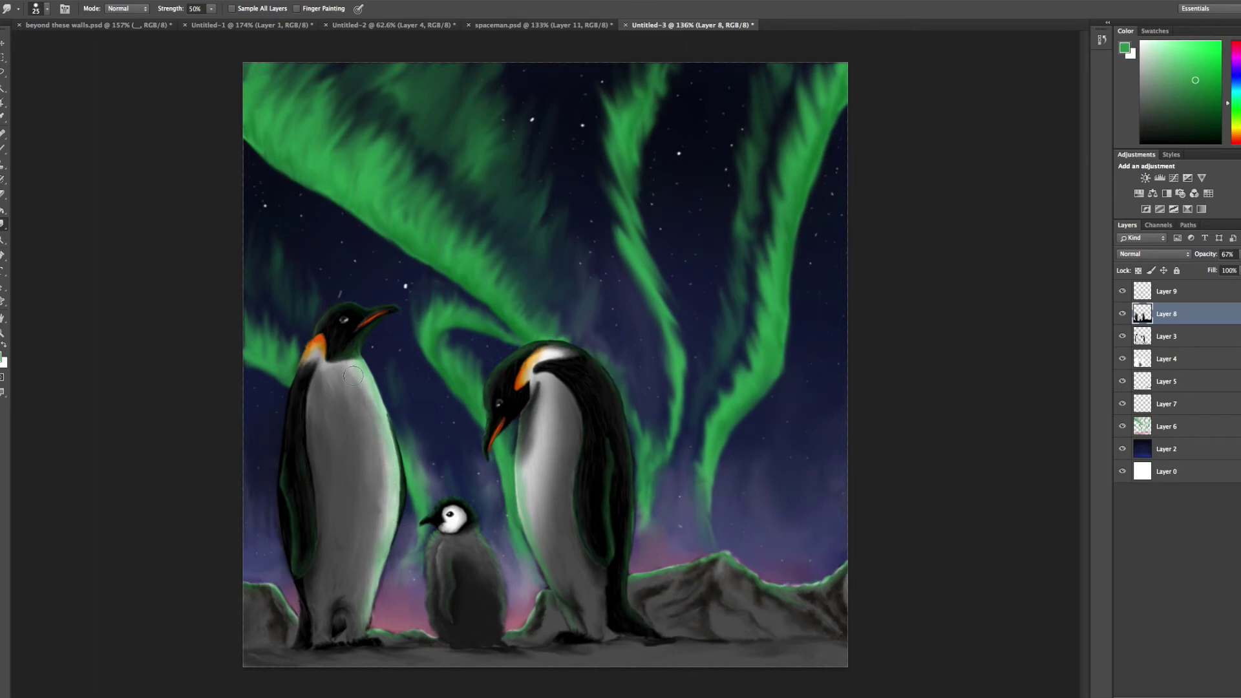
{"action": "left_click_drag", "start_coordinate": [546, 414], "coordinate": [543, 540]}
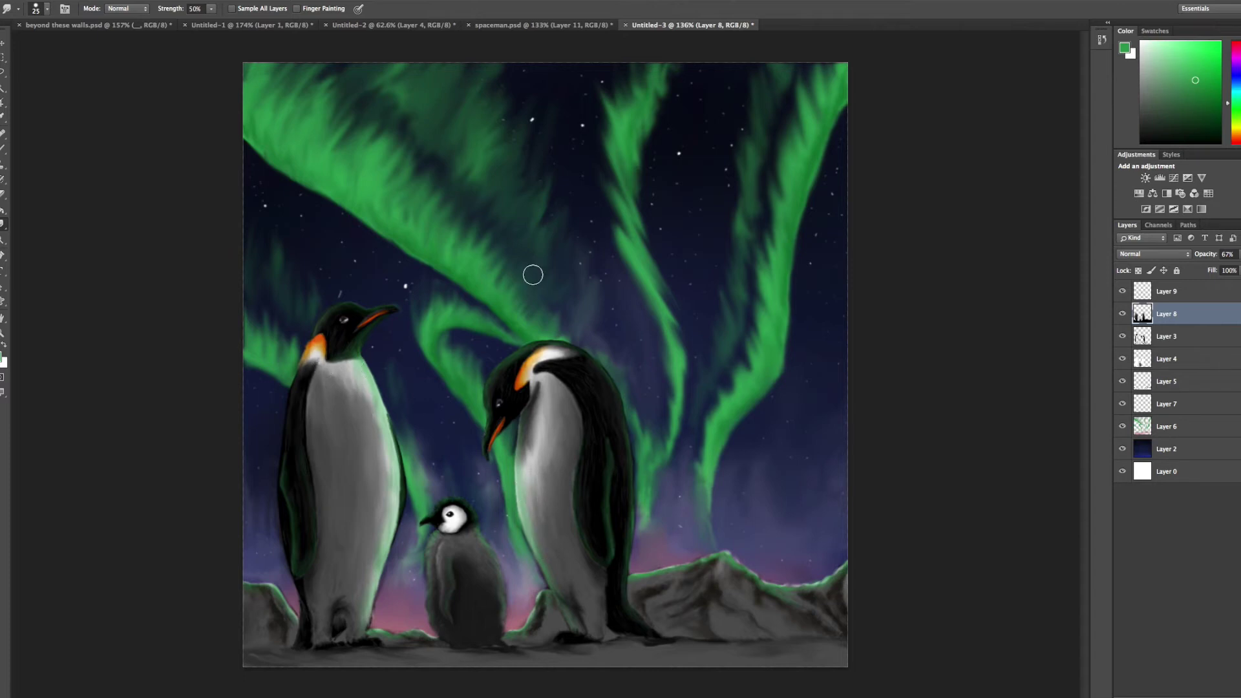
Step: Select the sky Layer 2 and sample a dark blue from the painting with the Eyedropper
{"action": "left_click", "coordinate": [1164, 449]}
{"action": "left_click", "coordinate": [3, 358]}
{"action": "left_click", "coordinate": [726, 288]}
{"action": "key", "text": "b"}
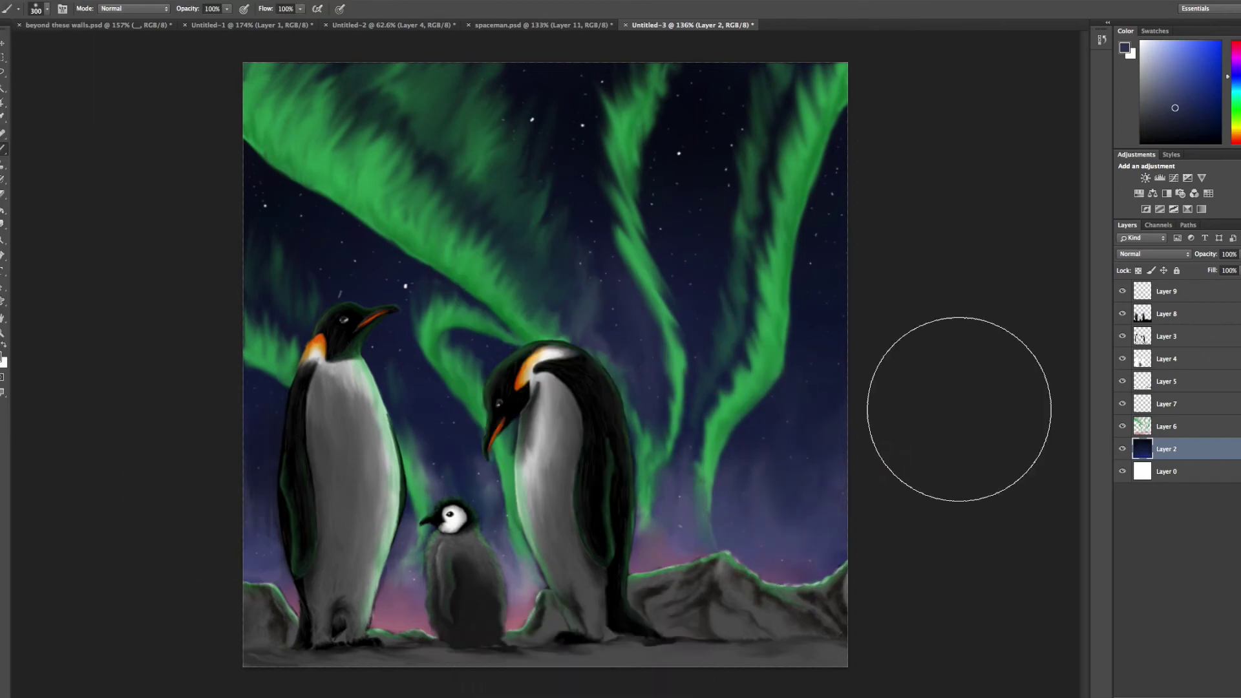
{"action": "left_click", "coordinate": [3, 358]}
{"action": "left_click", "coordinate": [725, 288]}
{"action": "key", "text": "i"}
{"action": "left_click", "coordinate": [611, 394]}
{"action": "key", "text": "b"}
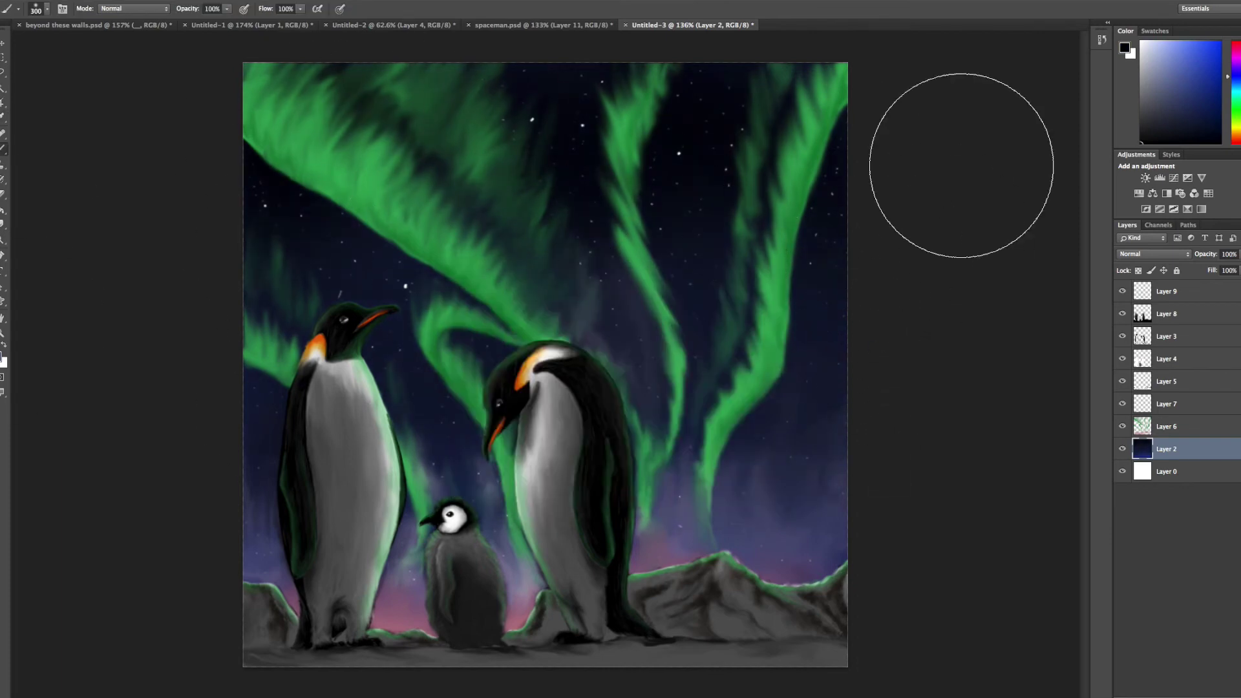
Step: Set the shading Layer 8 to 83% opacity and darken the left penguin's orange neck patch
{"action": "key", "text": "d"}
{"action": "left_click", "coordinate": [1167, 313]}
{"action": "left_click_drag", "start_coordinate": [1238, 254], "coordinate": [1236, 290]}
{"action": "key", "text": "r"}
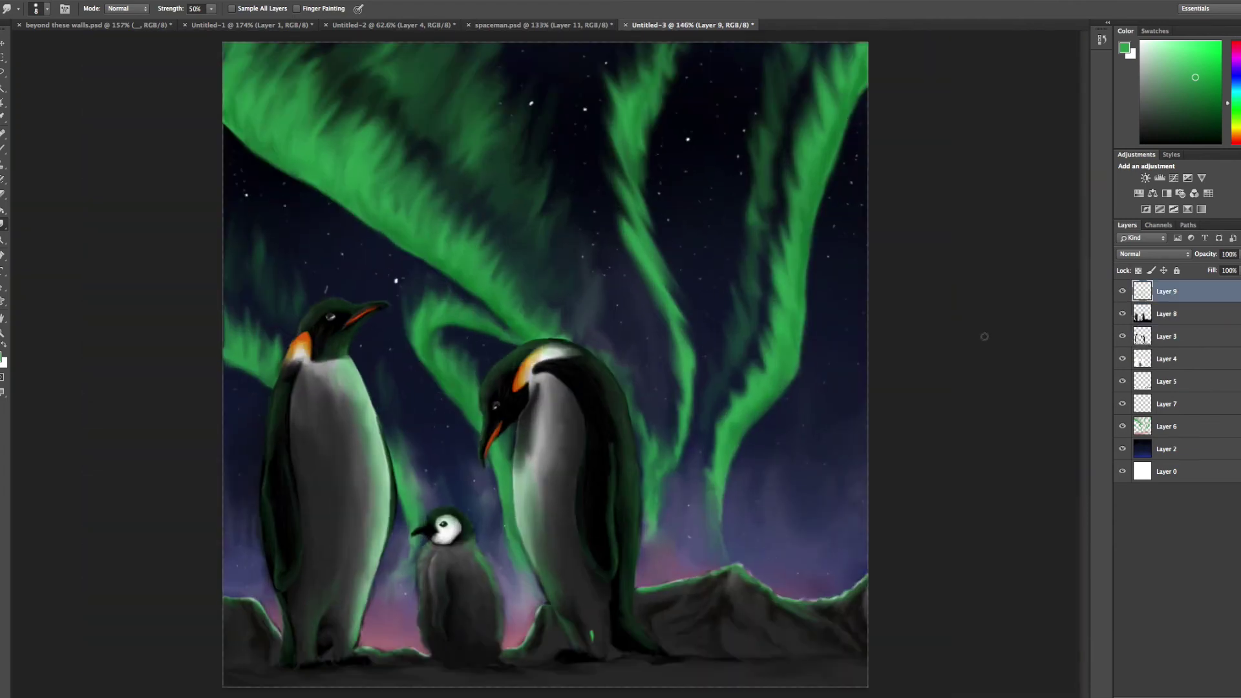
{"action": "key", "text": "alt+bracketleft"}
{"action": "left_click_drag", "start_coordinate": [291, 354], "coordinate": [302, 349]}
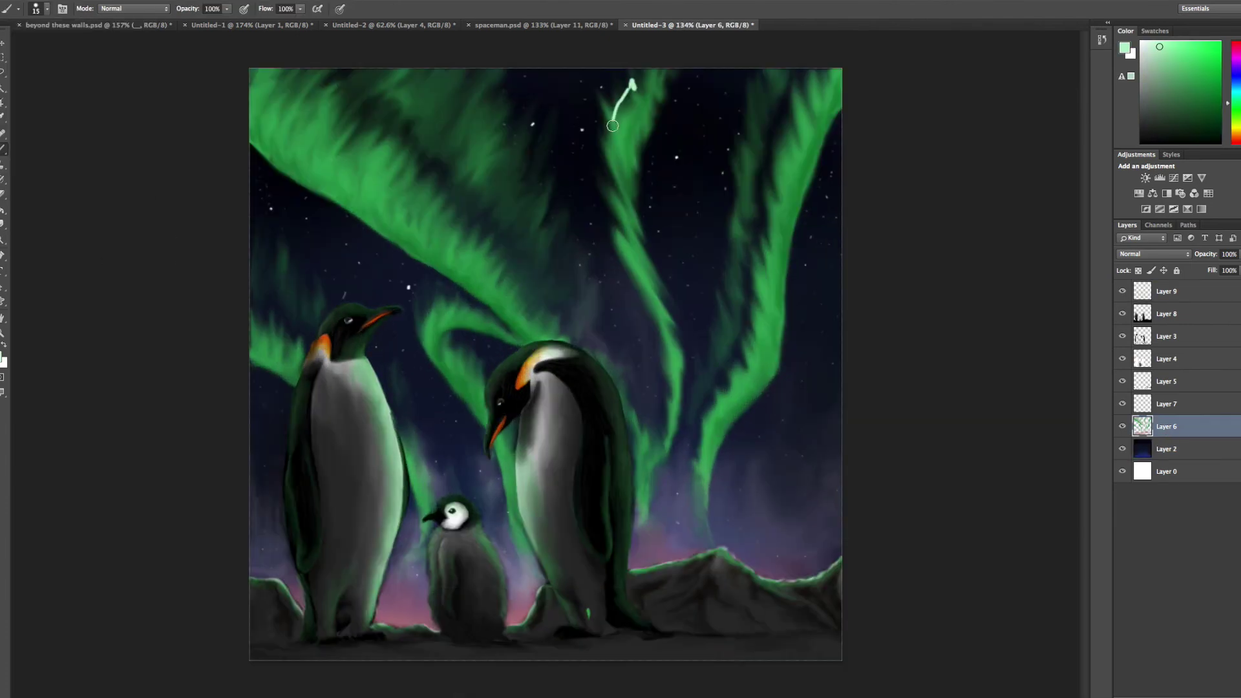
Step: Smudge several light-green streaks into the aurora bands on Layer 6
{"action": "left_click_drag", "start_coordinate": [495, 115], "coordinate": [531, 189]}
{"action": "key", "text": "bracketleft"}
{"action": "key", "text": "bracketleft"}
{"action": "left_click_drag", "start_coordinate": [632, 83], "coordinate": [614, 233]}
{"action": "mouse_move", "coordinate": [690, 388]}
{"action": "left_mouse_down"}
{"action": "mouse_move", "coordinate": [719, 317]}
{"action": "mouse_move", "coordinate": [767, 83]}
{"action": "mouse_move", "coordinate": [799, 106]}
{"action": "left_mouse_up"}
{"action": "left_click_drag", "start_coordinate": [289, 79], "coordinate": [475, 258]}
Step: Paint small light aurora strokes and blend them in, left of the left penguin's head
{"action": "key", "text": "b"}
{"action": "left_click_drag", "start_coordinate": [555, 236], "coordinate": [551, 245]}
{"action": "left_click_drag", "start_coordinate": [432, 289], "coordinate": [428, 307]}
{"action": "left_click_drag", "start_coordinate": [439, 293], "coordinate": [437, 302]}
{"action": "left_click_drag", "start_coordinate": [417, 86], "coordinate": [430, 76]}
{"action": "key", "text": "r"}
{"action": "left_click_drag", "start_coordinate": [430, 287], "coordinate": [432, 307]}
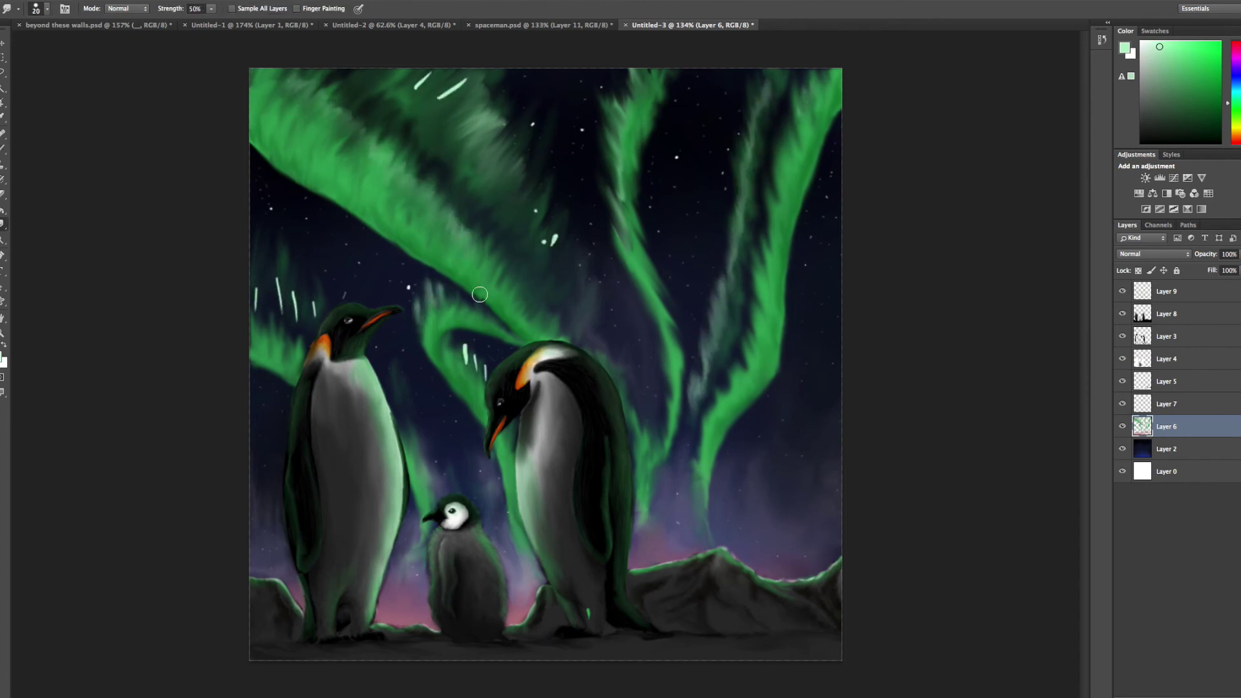
{"action": "left_click_drag", "start_coordinate": [257, 282], "coordinate": [315, 324]}
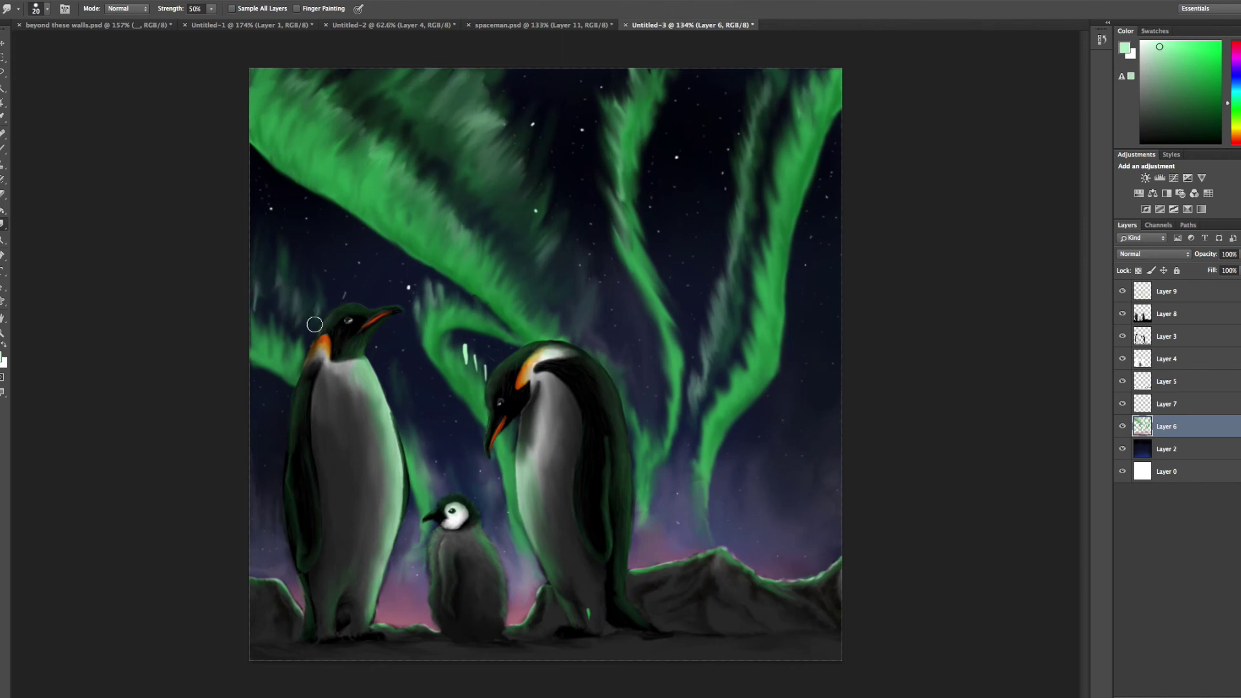
Step: Add another fine light stroke and smudge the top-left and diagonal streaks into the aurora
{"action": "key", "text": "b"}
{"action": "left_click_drag", "start_coordinate": [273, 270], "coordinate": [270, 277]}
{"action": "key", "text": "r"}
{"action": "mouse_move", "coordinate": [368, 178]}
{"action": "left_mouse_down"}
{"action": "mouse_move", "coordinate": [278, 75]}
{"action": "mouse_move", "coordinate": [349, 139]}
{"action": "left_mouse_up"}
{"action": "left_click_drag", "start_coordinate": [511, 193], "coordinate": [536, 228]}
{"action": "left_click_drag", "start_coordinate": [362, 159], "coordinate": [394, 120]}
{"action": "left_click_drag", "start_coordinate": [618, 243], "coordinate": [641, 304]}
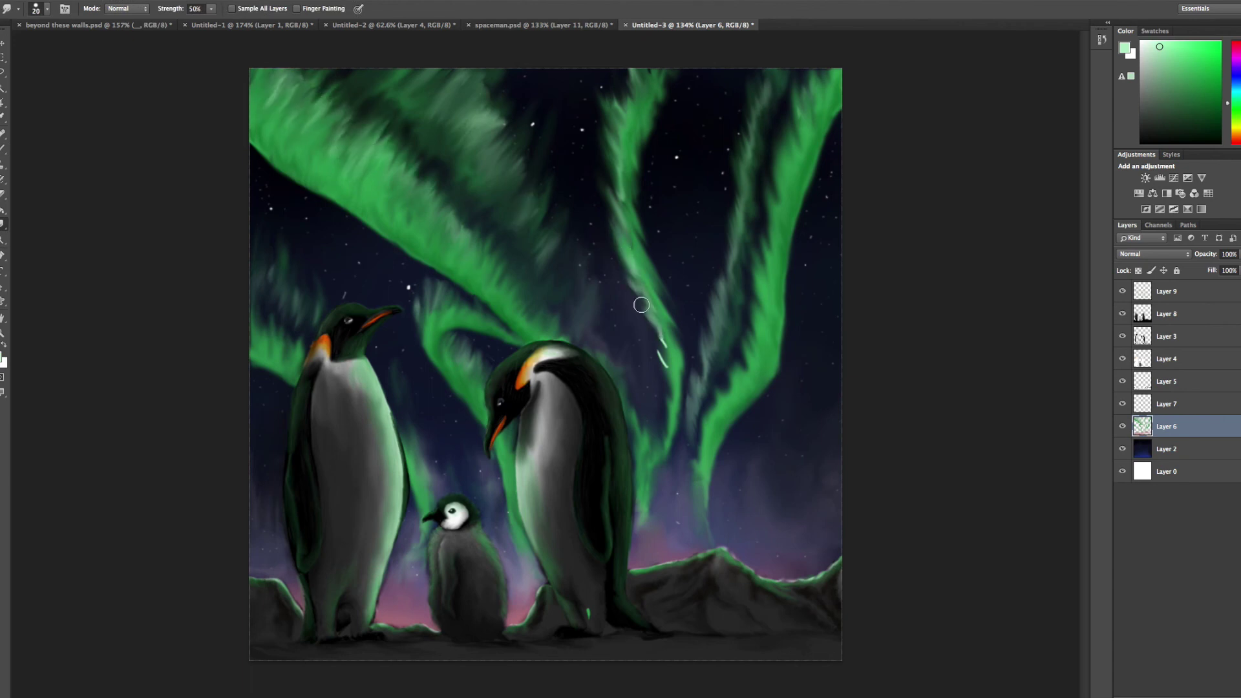
Step: Darken the faint green streak beside the chick and paint a thin light-green strand
{"action": "left_click_drag", "start_coordinate": [412, 398], "coordinate": [505, 545]}
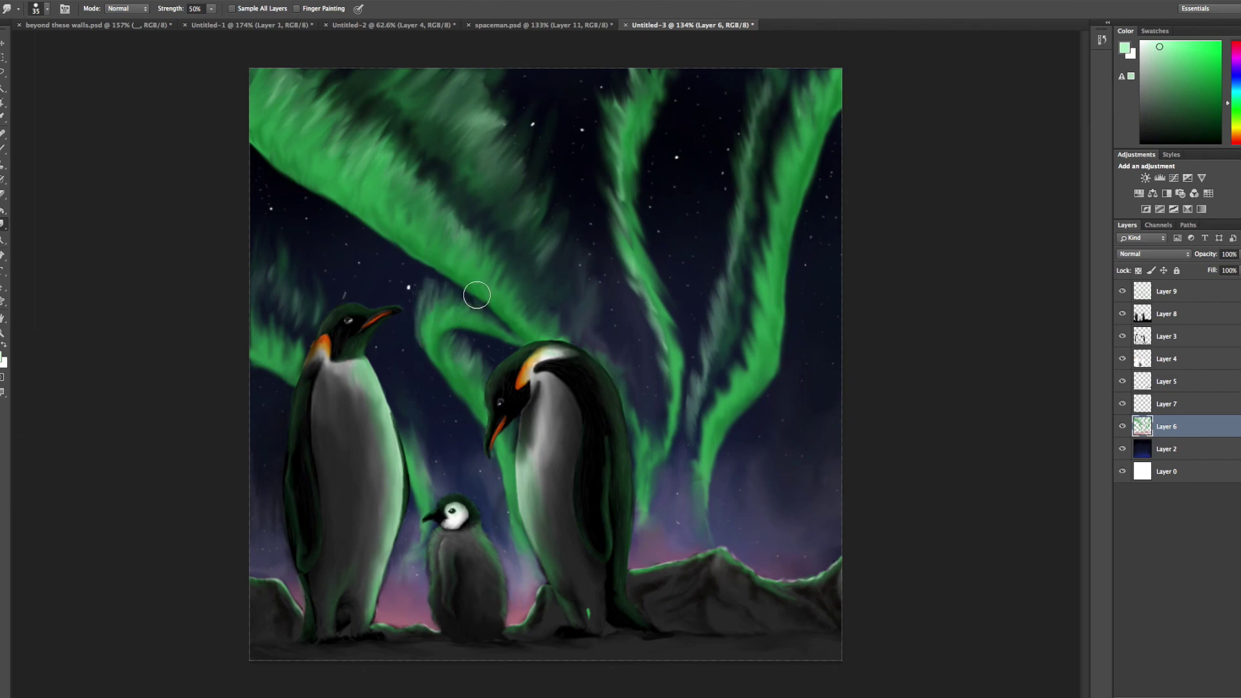
{"action": "key", "text": "b"}
{"action": "left_click_drag", "start_coordinate": [407, 406], "coordinate": [402, 435]}
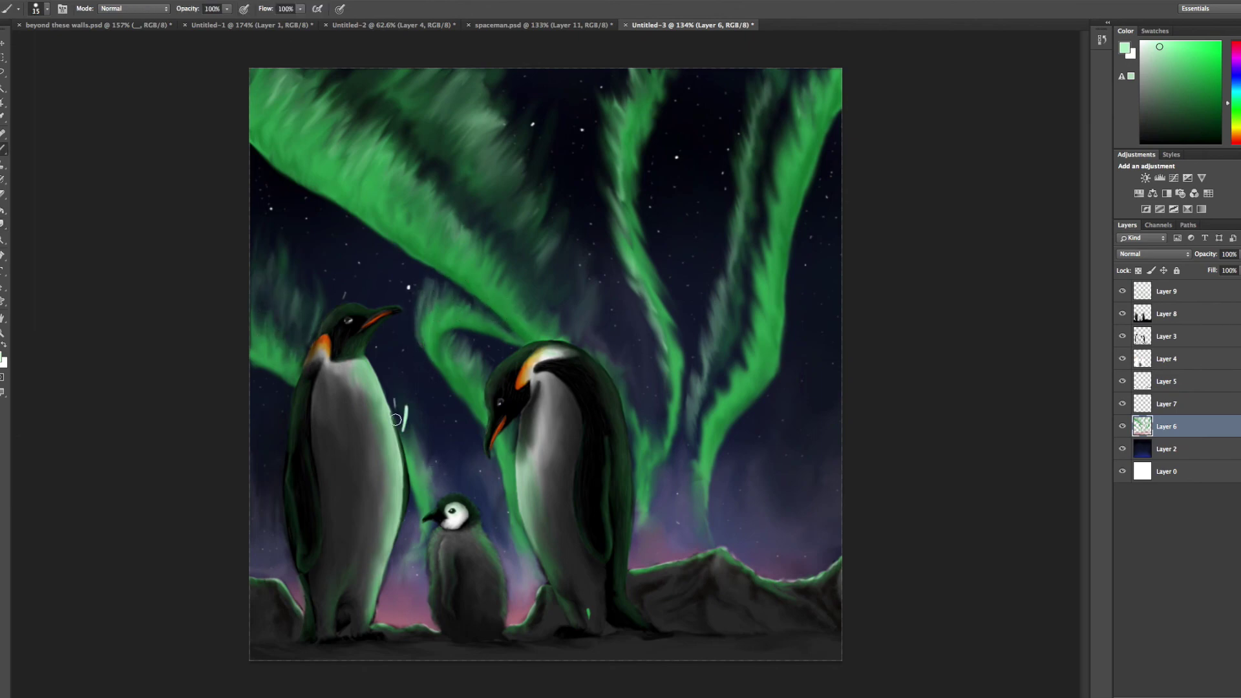